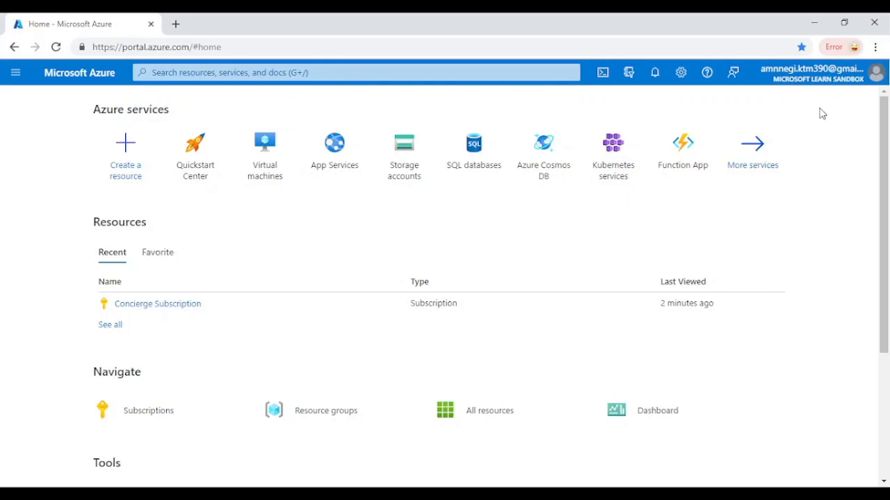
pyautogui.click(877, 75)
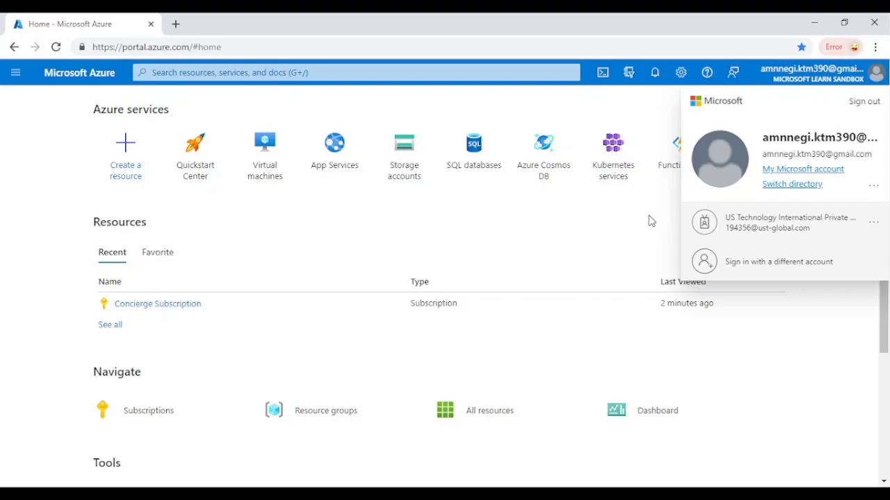
pyautogui.click(614, 235)
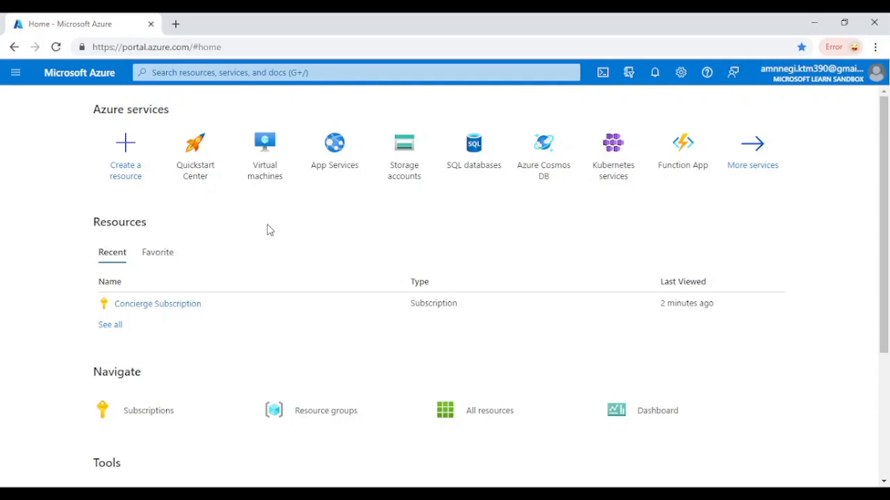
# - Search the portal for "virt" and open the Virtual machines service
pyautogui.click(262, 171)
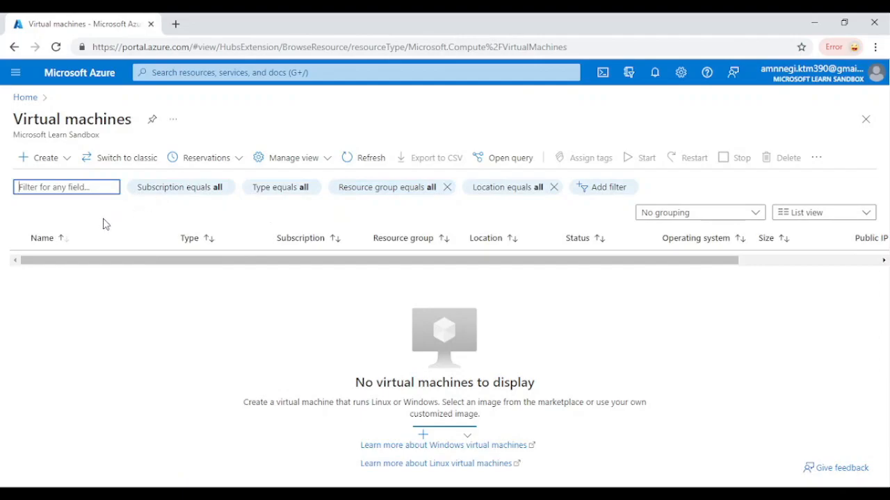
pyautogui.click(230, 74)
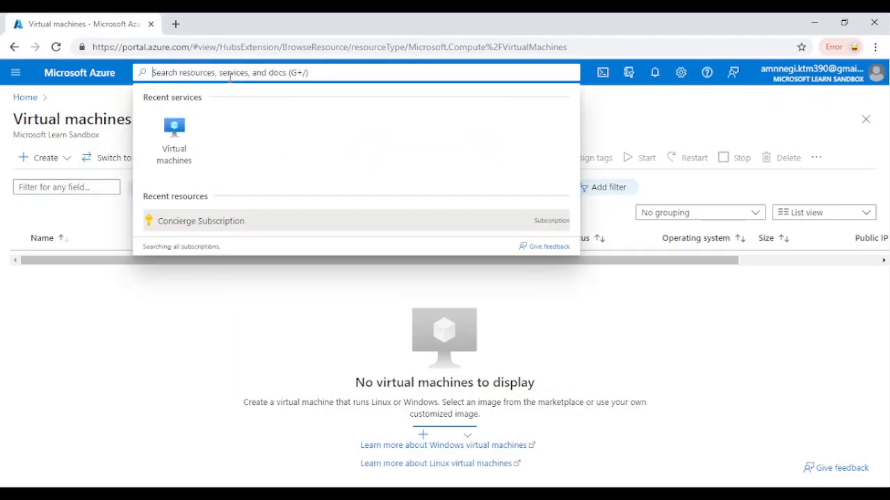
pyautogui.write('vm')
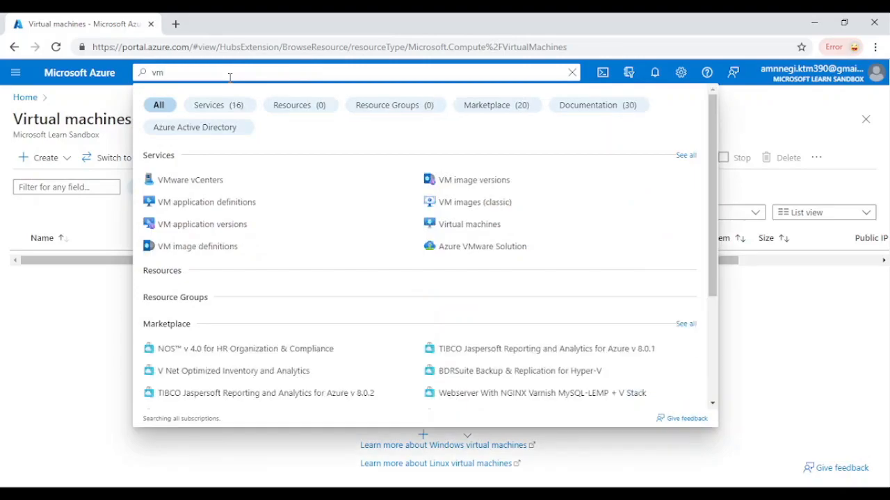
pyautogui.write('irt')
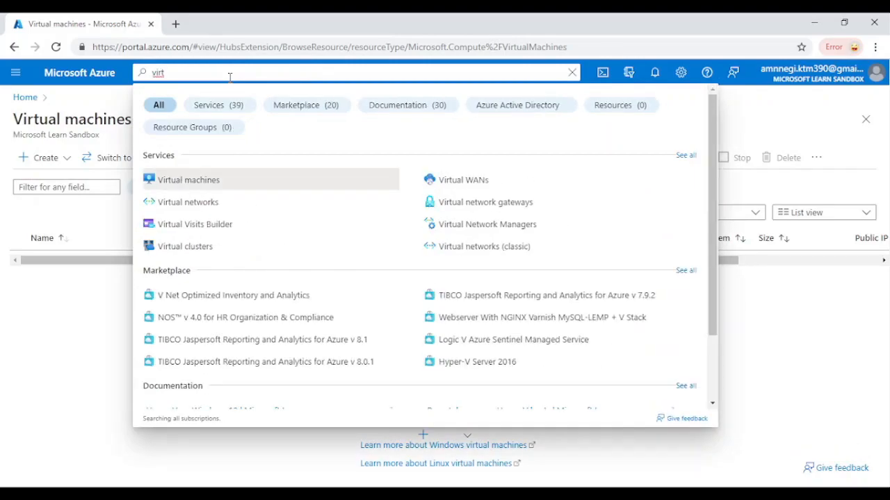
pyautogui.click(200, 188)
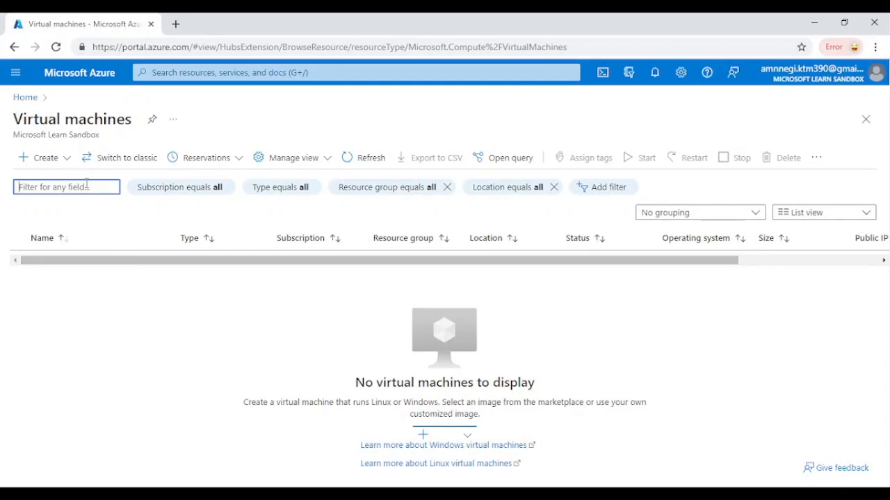
# - Start creating a new Azure virtual machine, keeping Concierge Subscription as its subscription
pyautogui.click(65, 161)
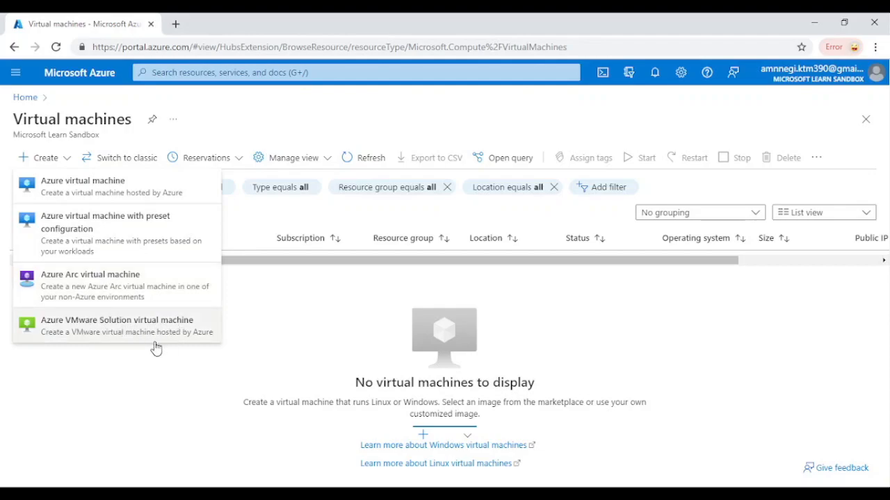
pyautogui.click(103, 194)
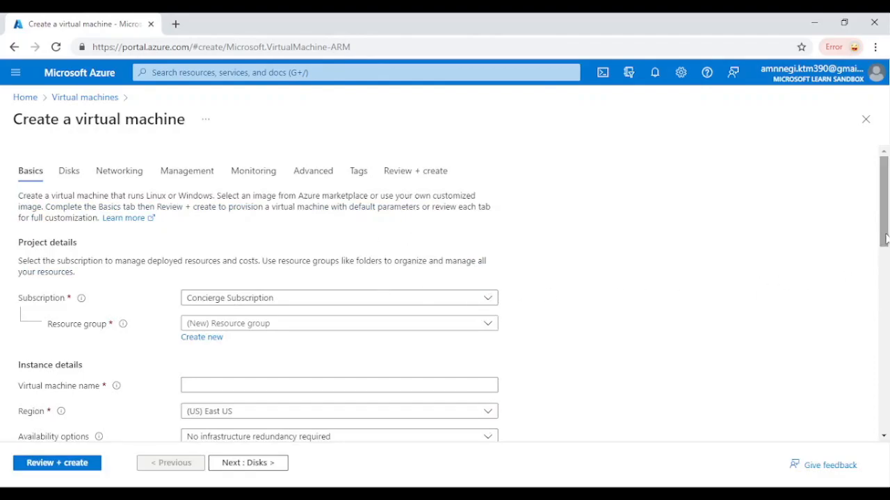
pyautogui.click(488, 299)
pyautogui.click(488, 299)
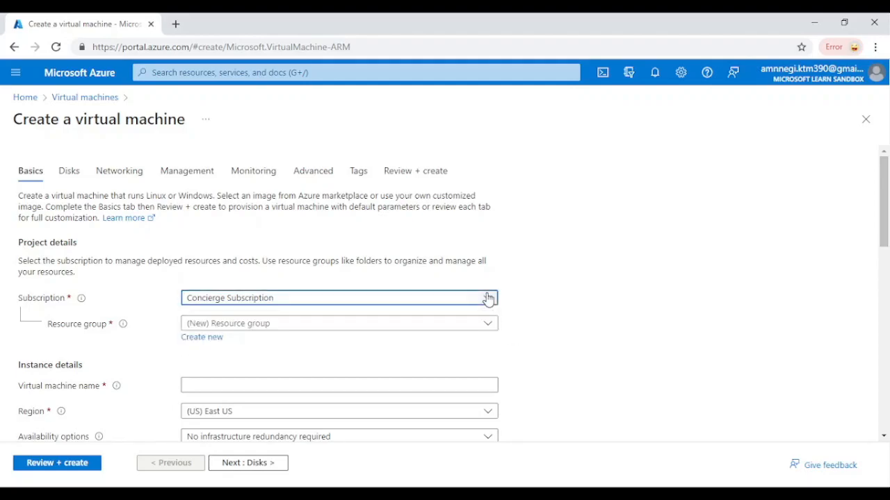
pyautogui.click(488, 298)
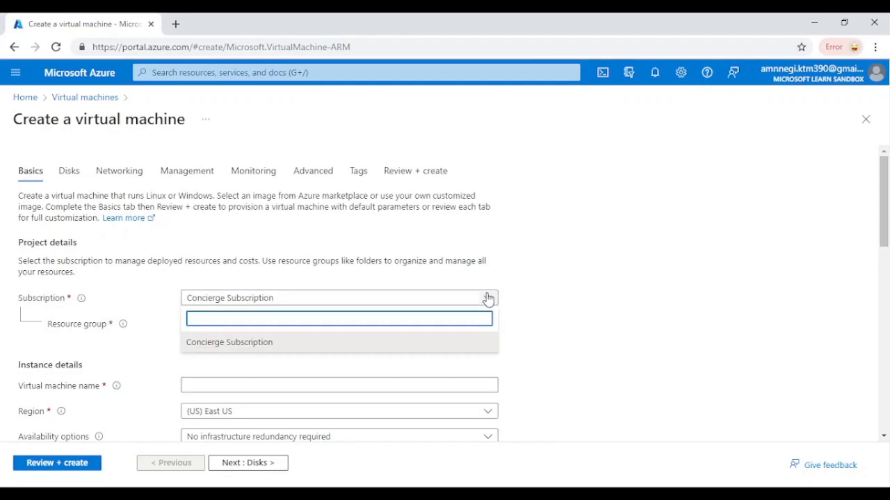
pyautogui.click(488, 299)
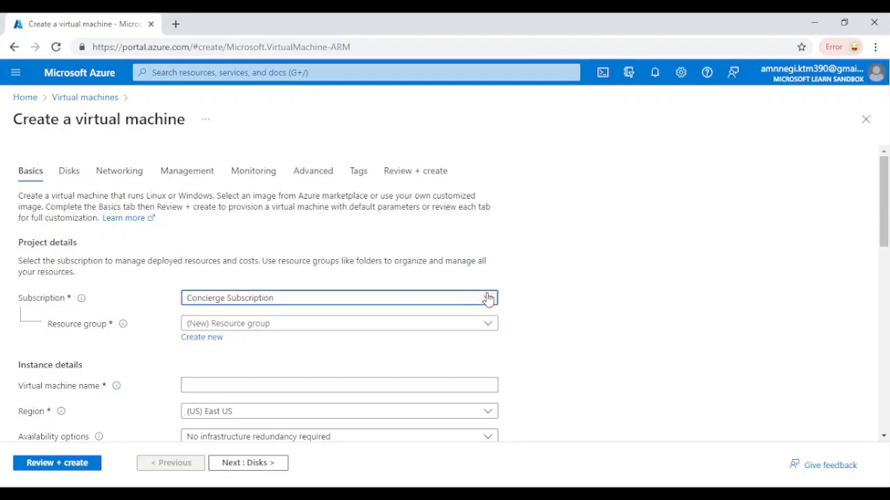
# - Try to create a new resource group for the virtual machine
pyautogui.click(255, 329)
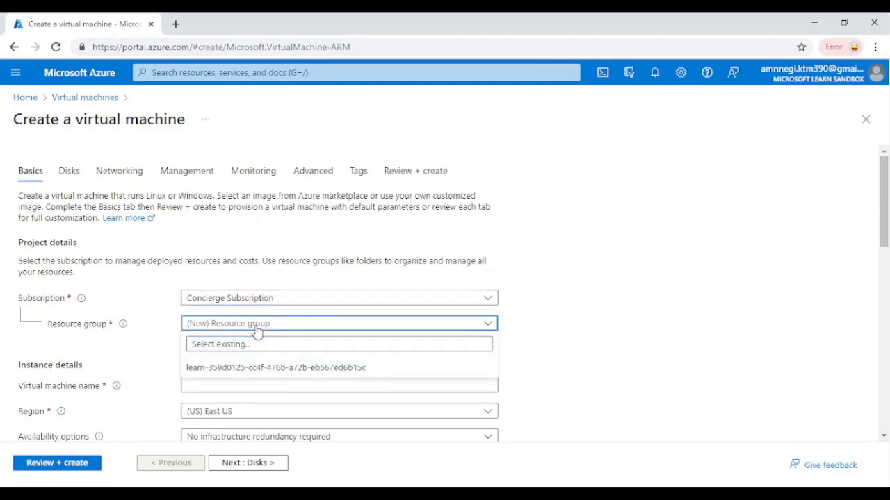
pyautogui.click(255, 331)
pyautogui.click(202, 338)
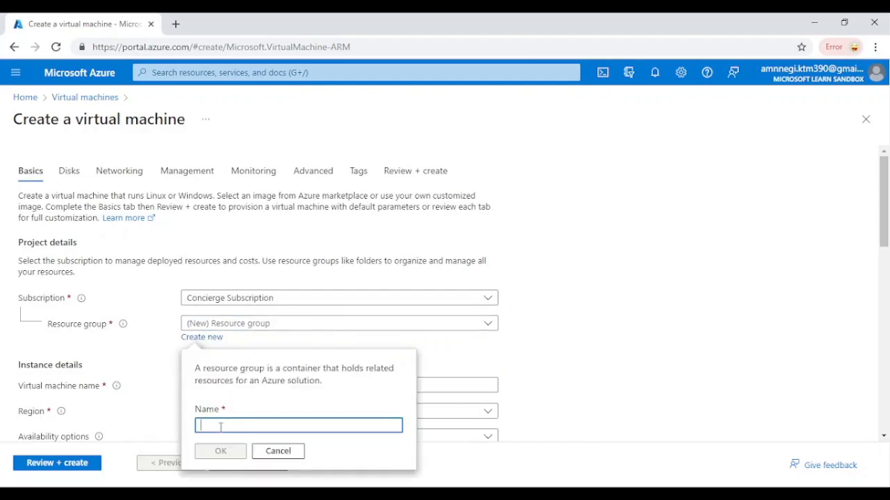
pyautogui.write('virtua')
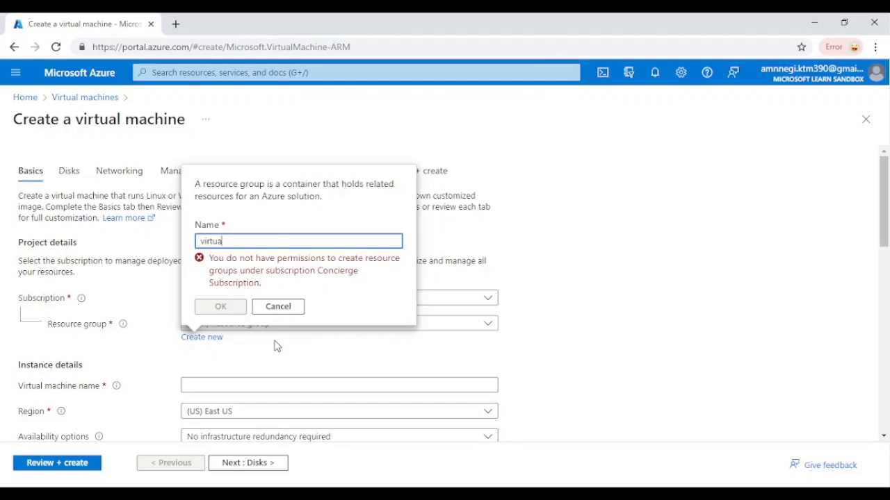
pyautogui.press('BackSpace')
pyautogui.press('BackSpace')
pyautogui.press('BackSpace')
pyautogui.press('BackSpace')
pyautogui.press('BackSpace')
pyautogui.click(276, 467)
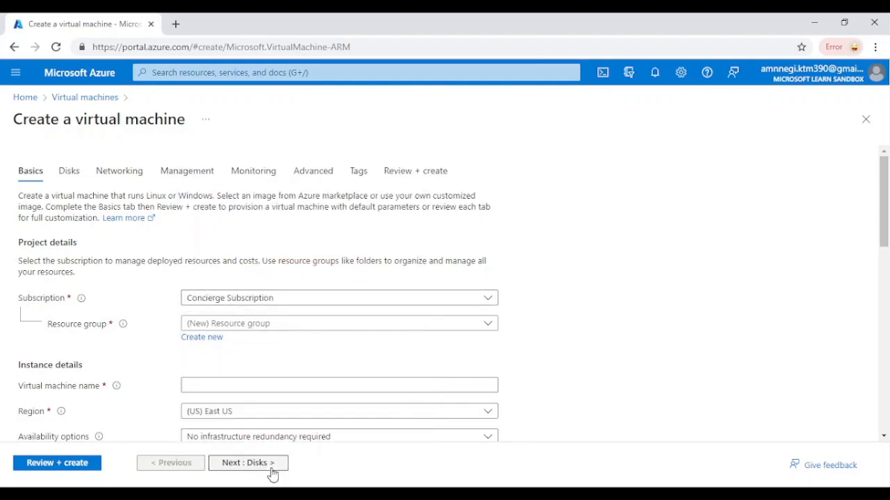
# - Assign the virtual machine to the existing resource group learn-359d0125-cc4f-476b-a72b-eb567ed6b15c
pyautogui.click(276, 324)
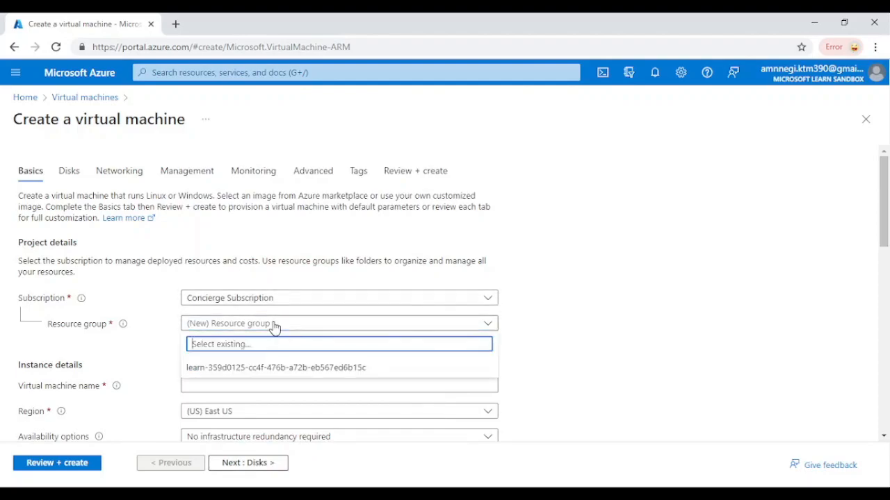
pyautogui.click(251, 369)
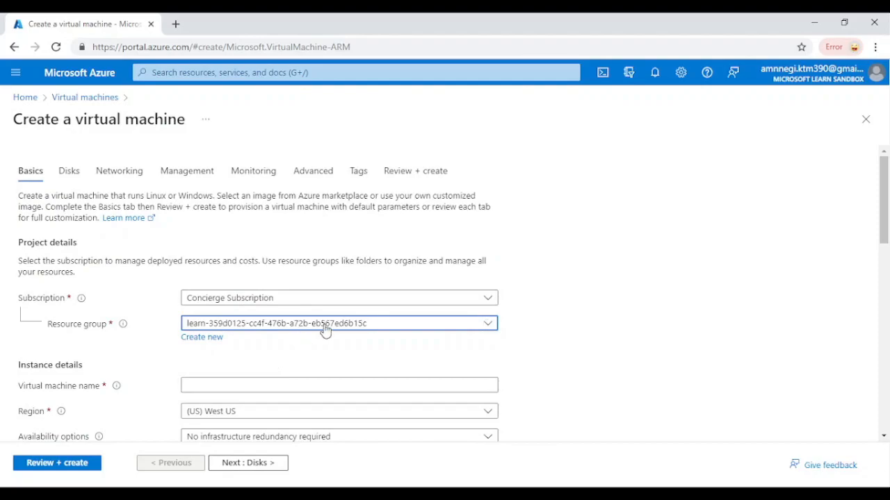
pyautogui.click(401, 334)
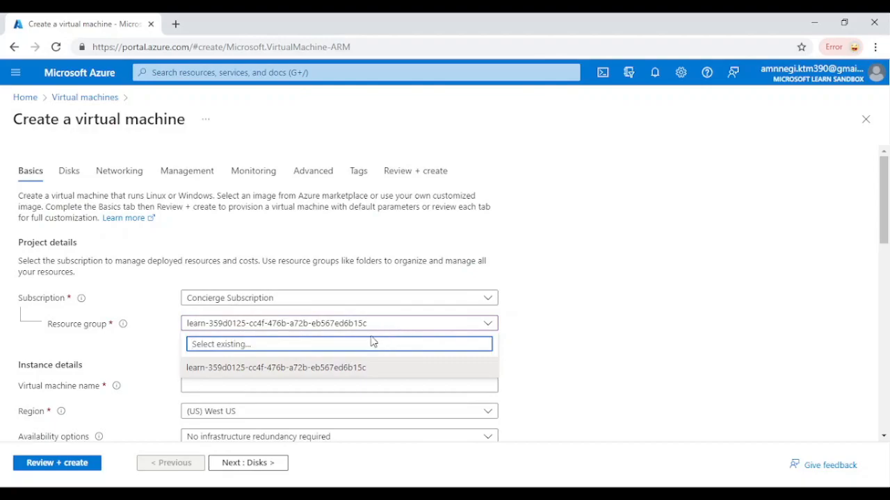
pyautogui.click(356, 372)
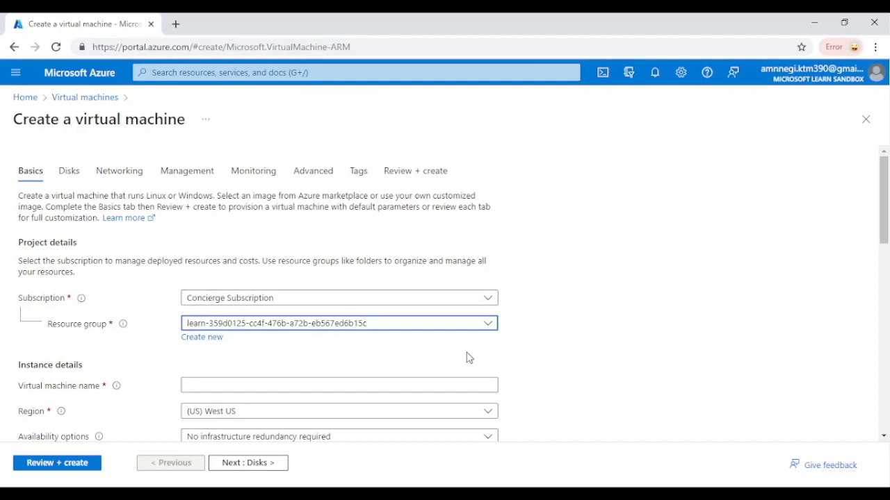
pyautogui.click(280, 326)
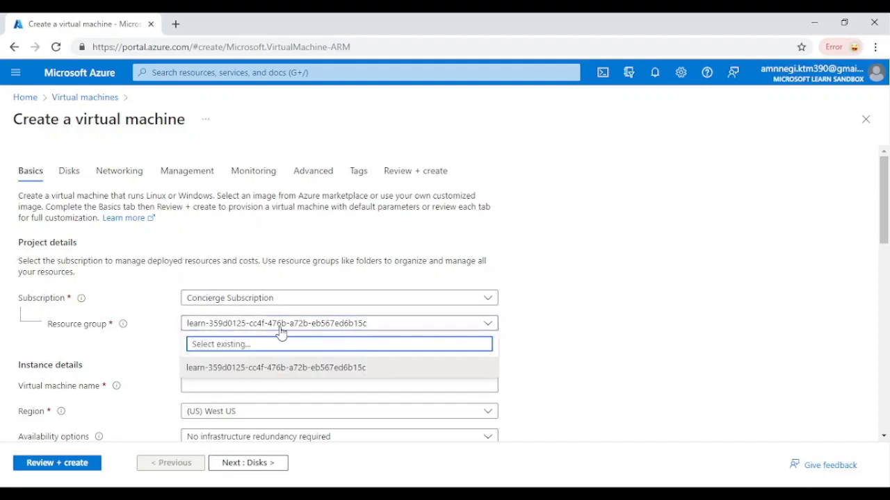
pyautogui.click(287, 328)
pyautogui.click(287, 329)
pyautogui.click(132, 345)
# - Name the virtual machine test and set its region to (Asia Pacific) Central India
pyautogui.click(235, 387)
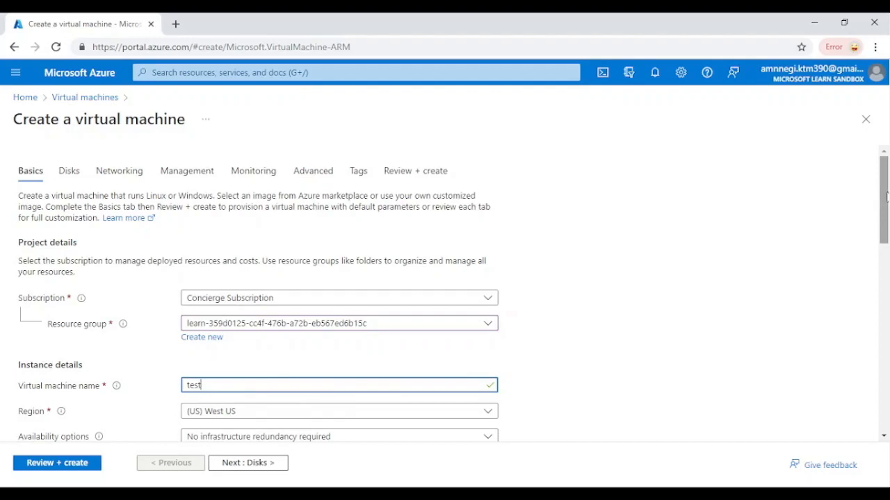
pyautogui.moveTo(885, 206); pyautogui.dragTo(885, 251)
pyautogui.click(477, 259)
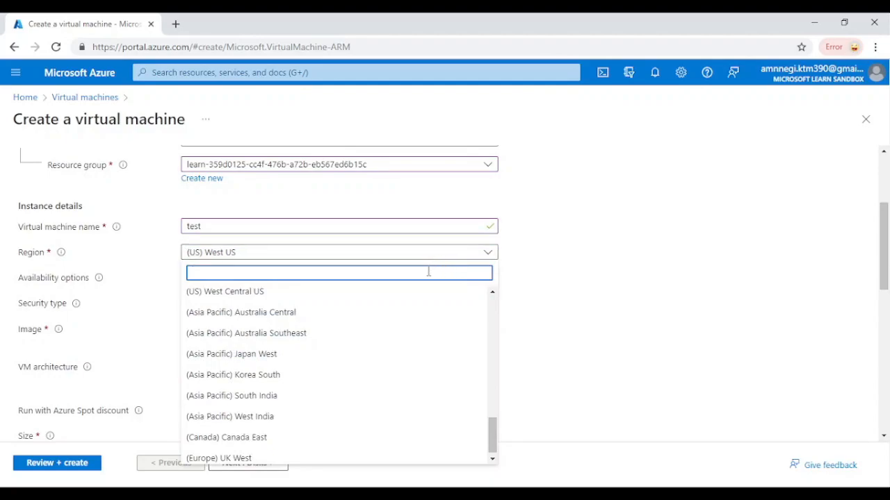
pyautogui.write('central')
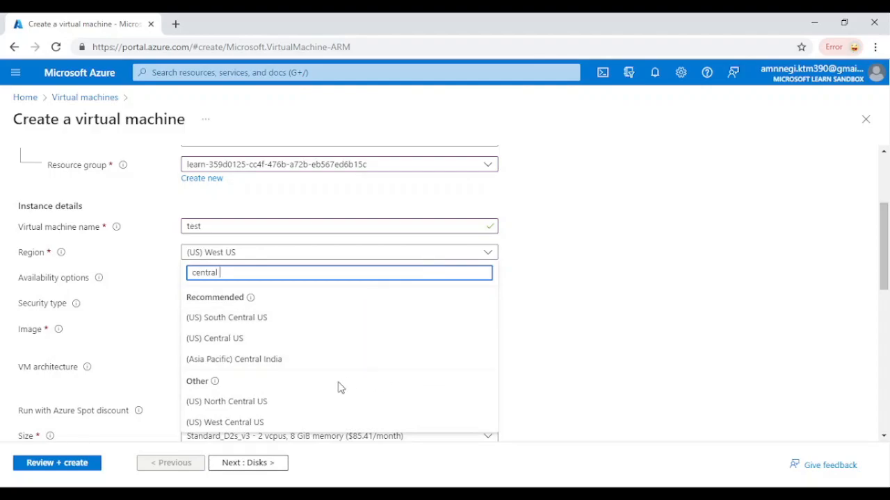
pyautogui.press('BackSpace')
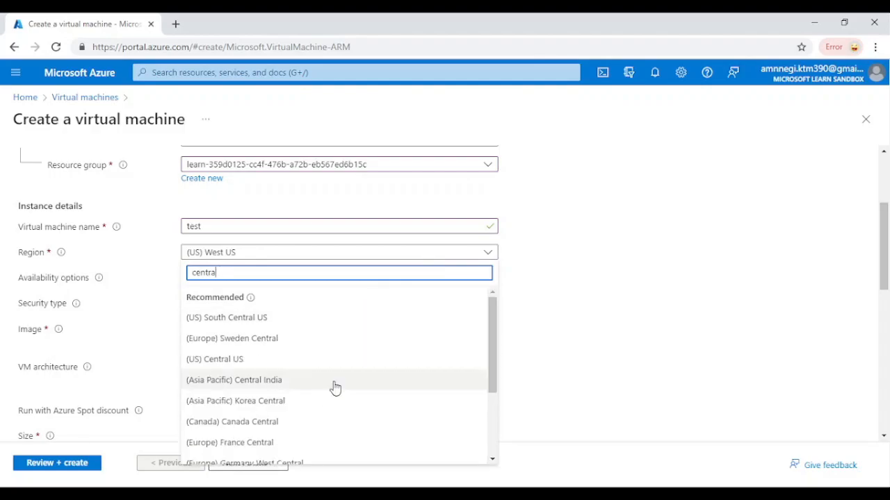
pyautogui.click(313, 383)
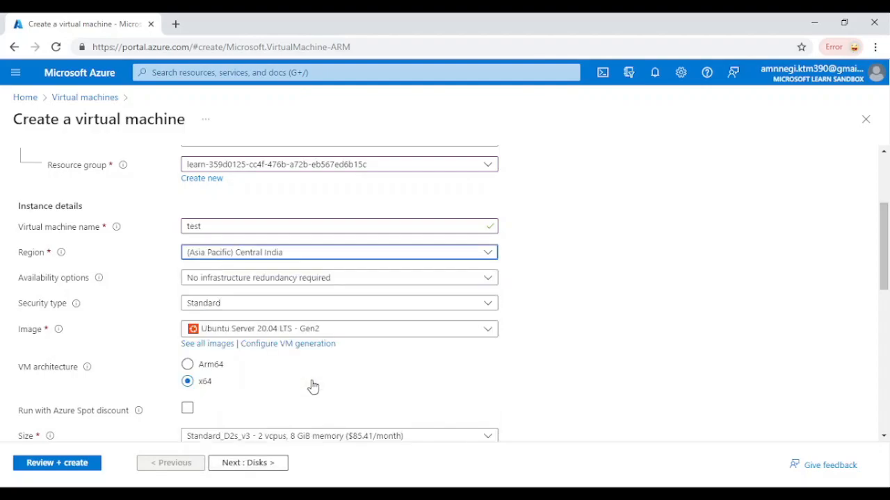
# - Examine the available operating system images and the size setting for the virtual machine
pyautogui.click(361, 336)
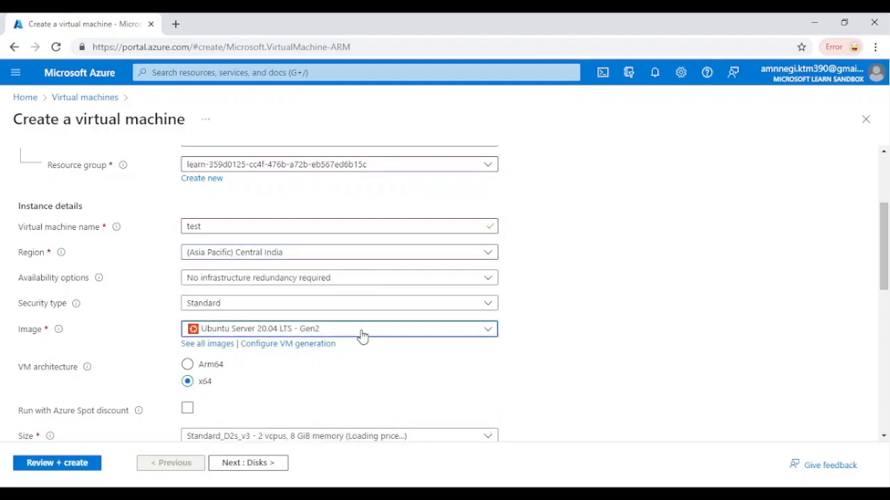
pyautogui.scroll(-3, 392, 252)
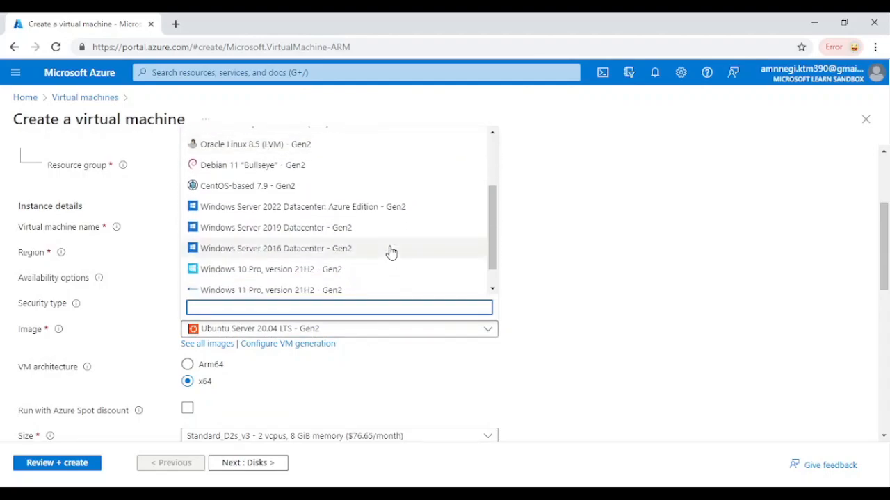
pyautogui.scroll(3, 391, 252)
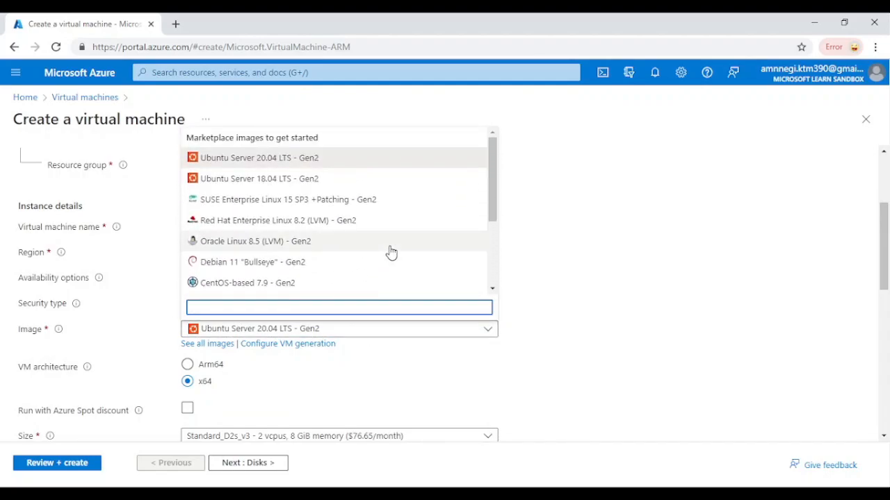
pyautogui.scroll(-5, 391, 253)
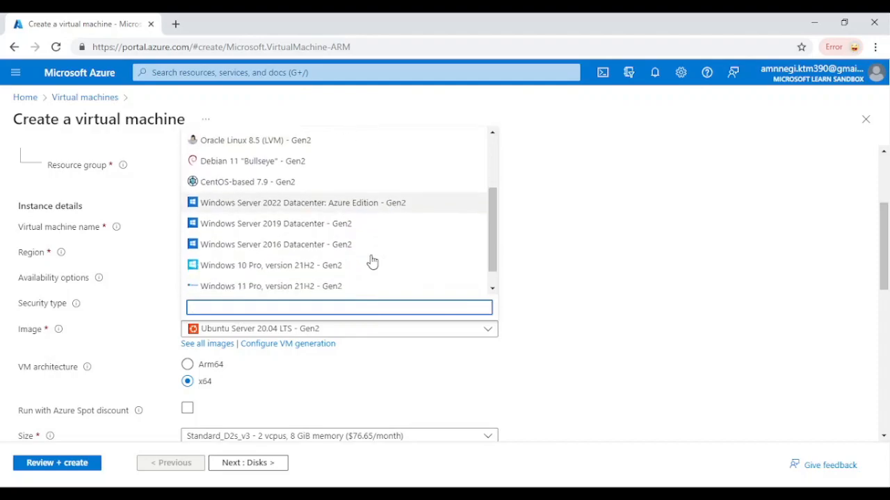
pyautogui.scroll(5, 363, 259)
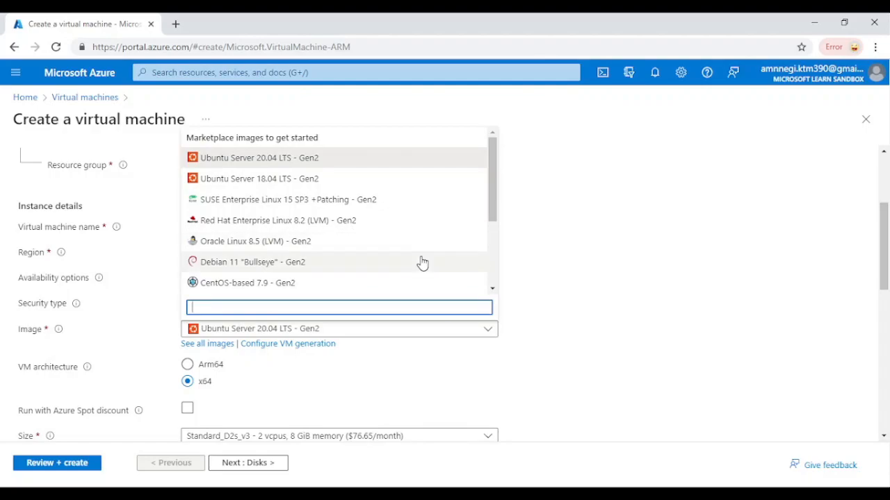
pyautogui.click(331, 335)
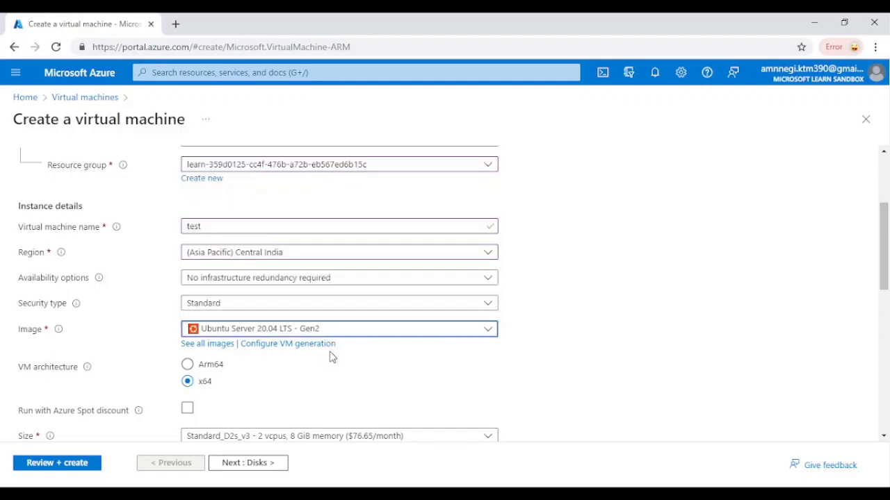
pyautogui.scroll(-1, 332, 358)
pyautogui.scroll(-2, 395, 332)
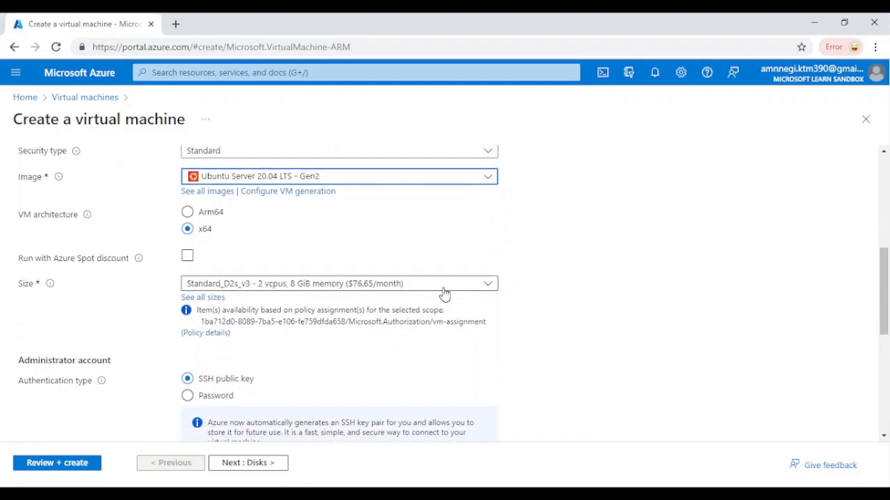
pyautogui.click(443, 288)
pyautogui.click(443, 292)
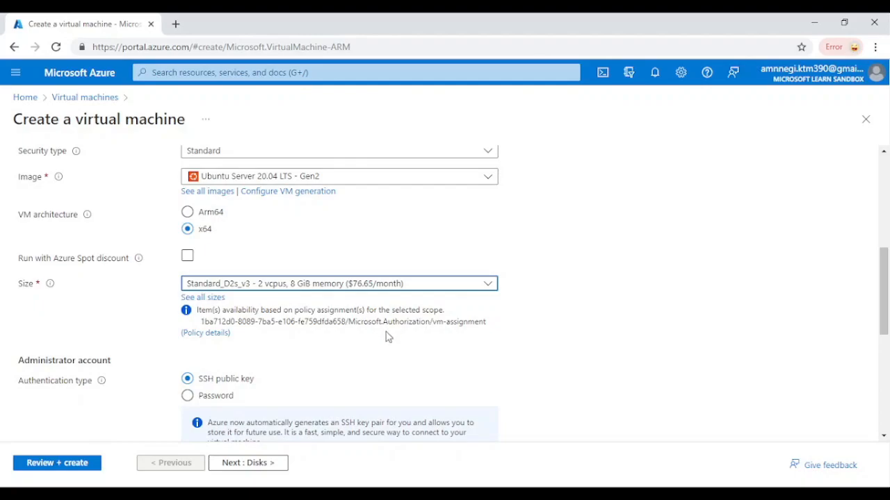
pyautogui.scroll(-1, 376, 357)
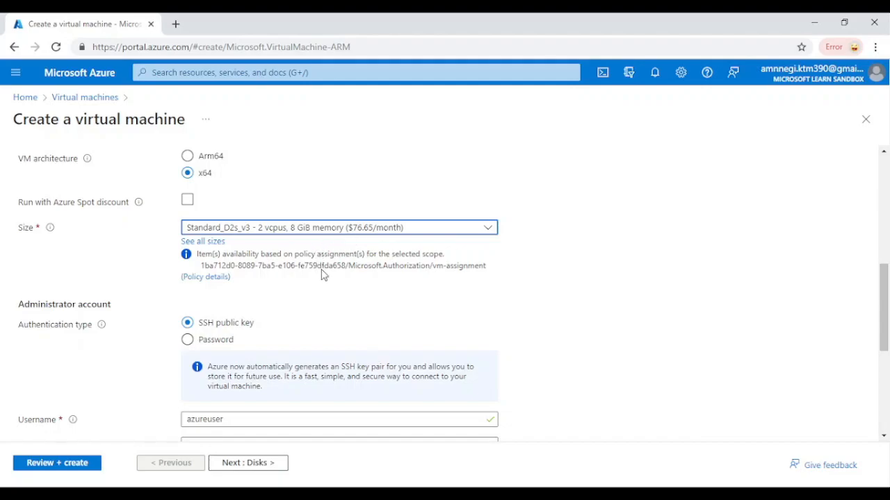
# - Set the administrator account's authentication type to Password and enter test as the username
pyautogui.scroll(-1, 324, 275)
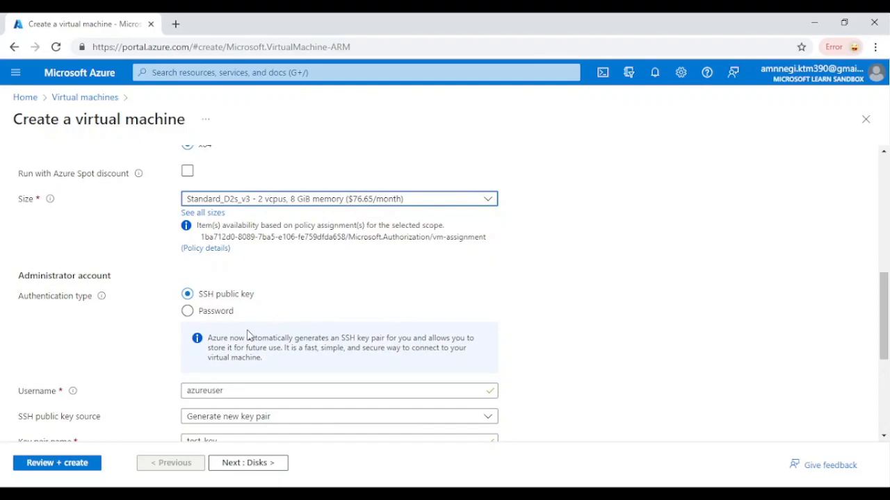
pyautogui.scroll(-2, 248, 334)
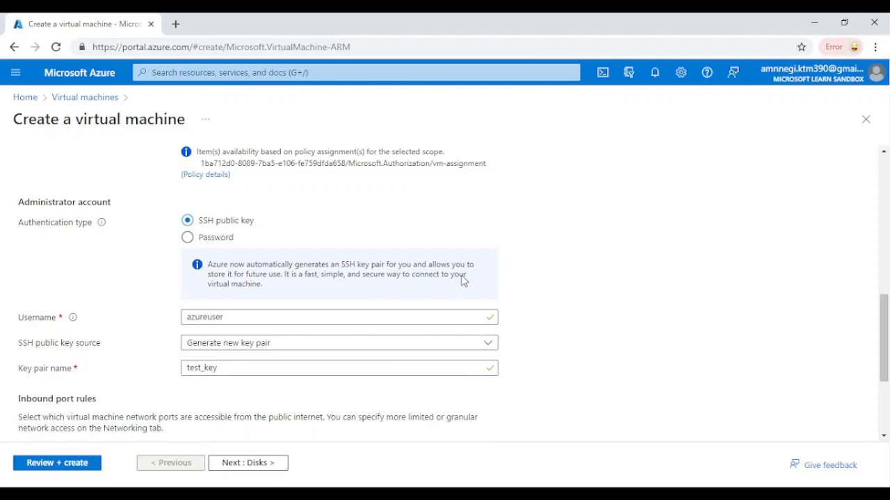
pyautogui.click(188, 238)
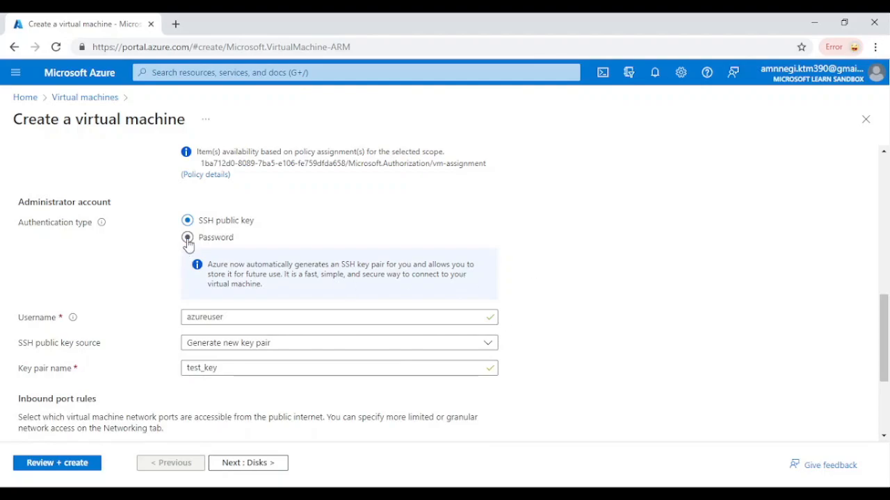
pyautogui.click(201, 266)
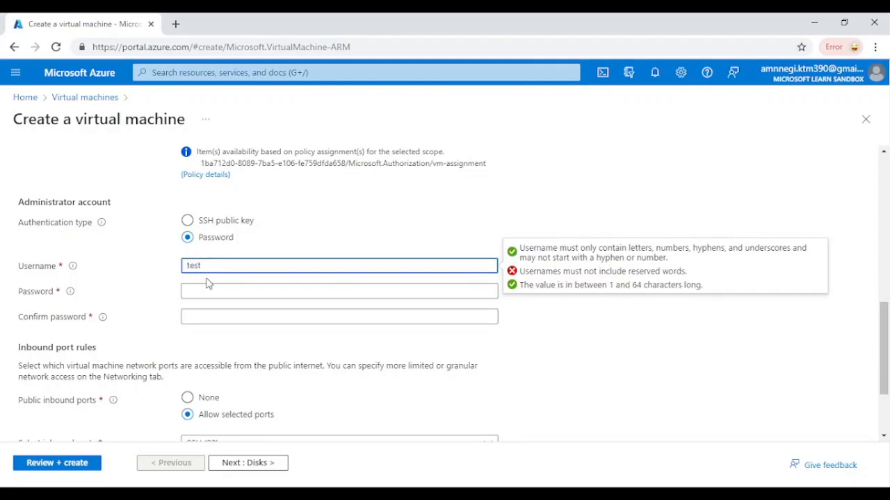
# - Change the administrator username to demotest, and enter and confirm the account password
pyautogui.click(209, 292)
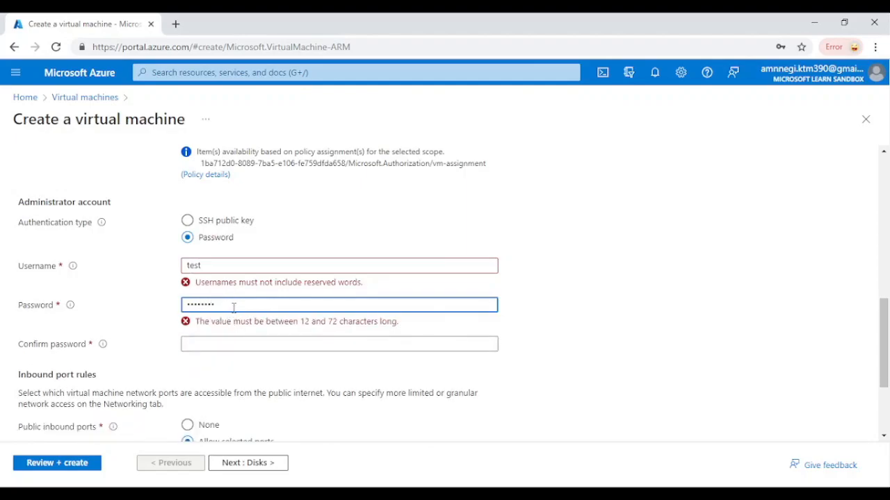
pyautogui.click(232, 264)
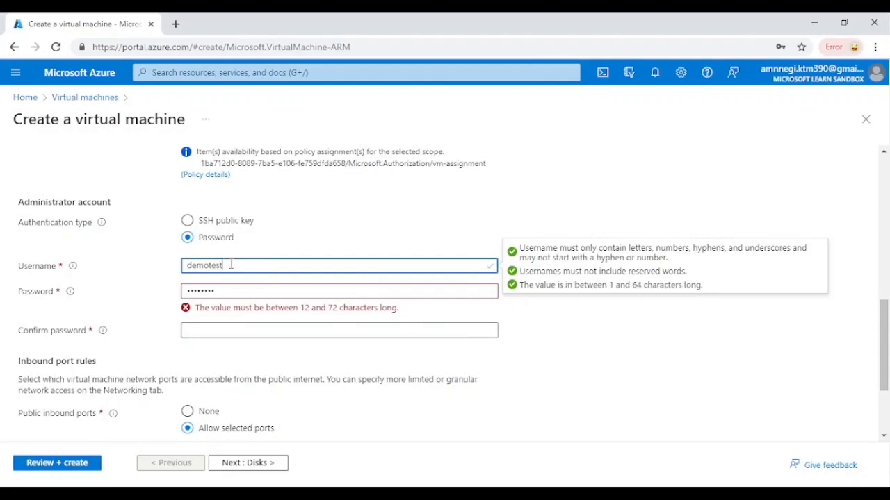
pyautogui.click(231, 291)
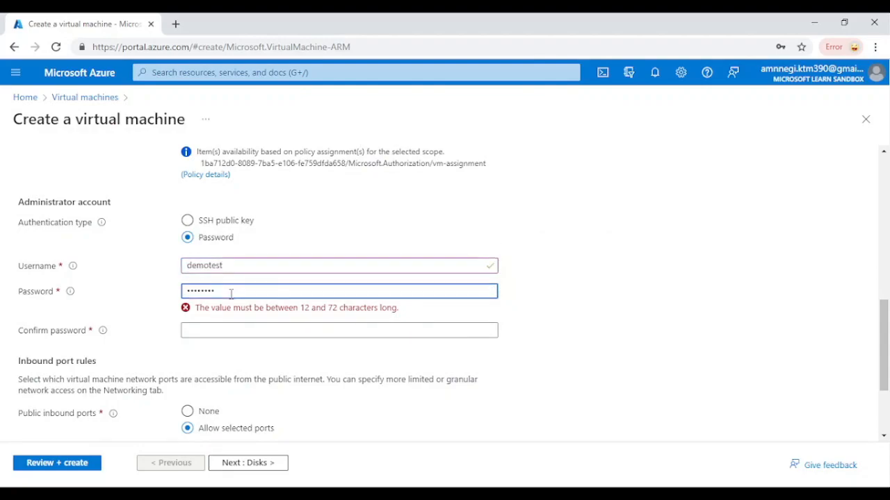
pyautogui.write('P')
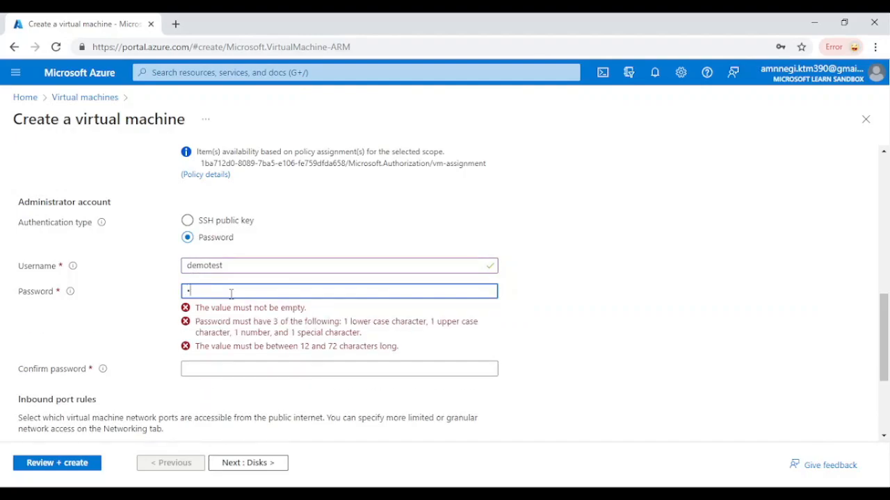
pyautogui.write('•••••••••')
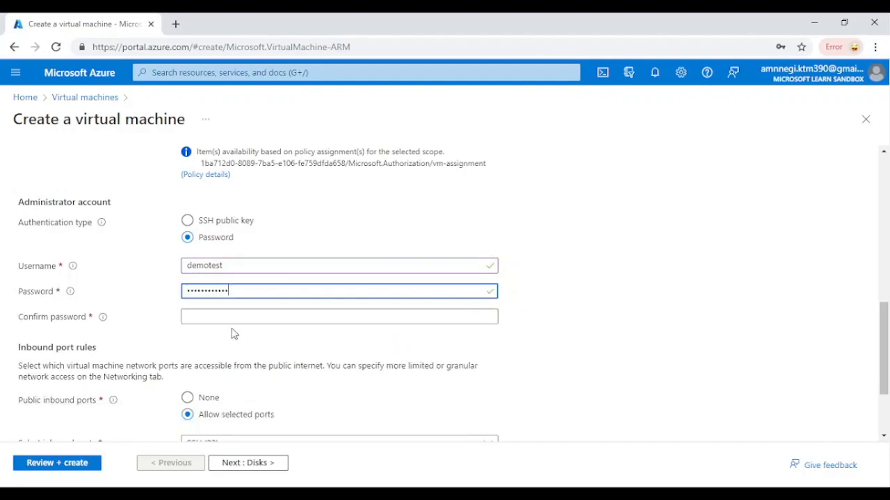
pyautogui.click(243, 318)
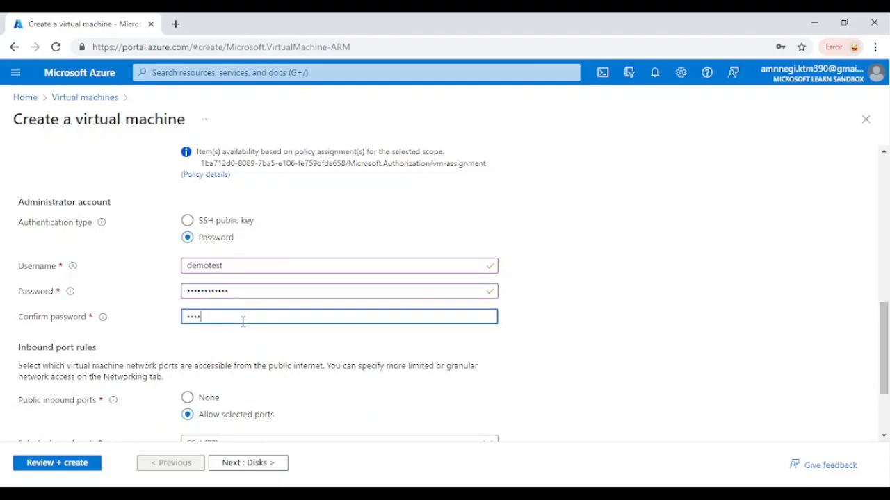
pyautogui.write('••••••••••')
# - Configure the public inbound ports to allow selected ports, choosing SSH (22)
pyautogui.moveTo(887, 340); pyautogui.dragTo(886, 377)
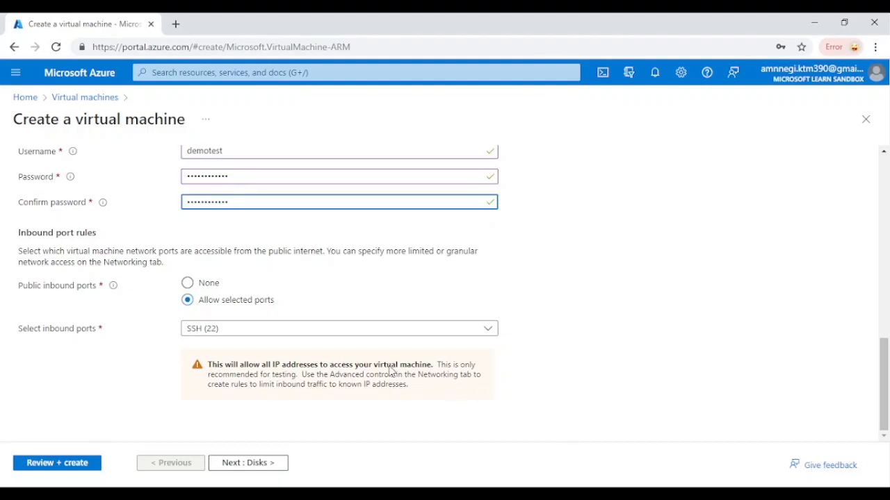
pyautogui.click(187, 283)
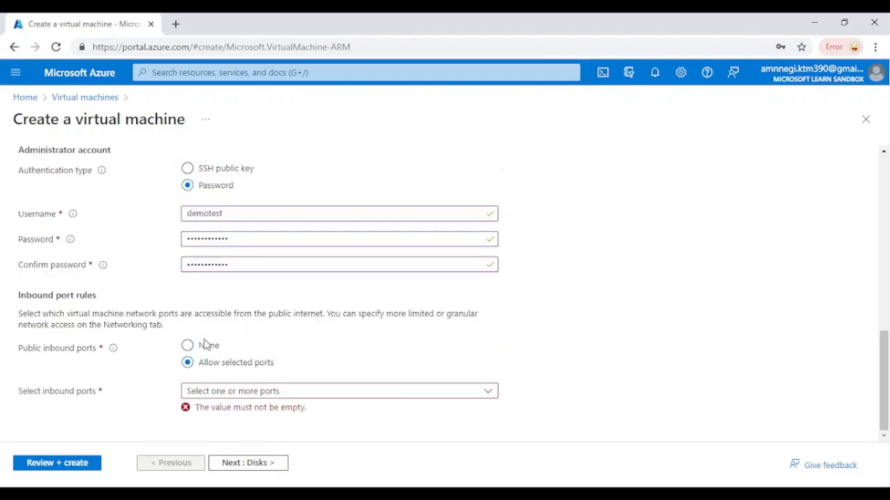
pyautogui.click(223, 392)
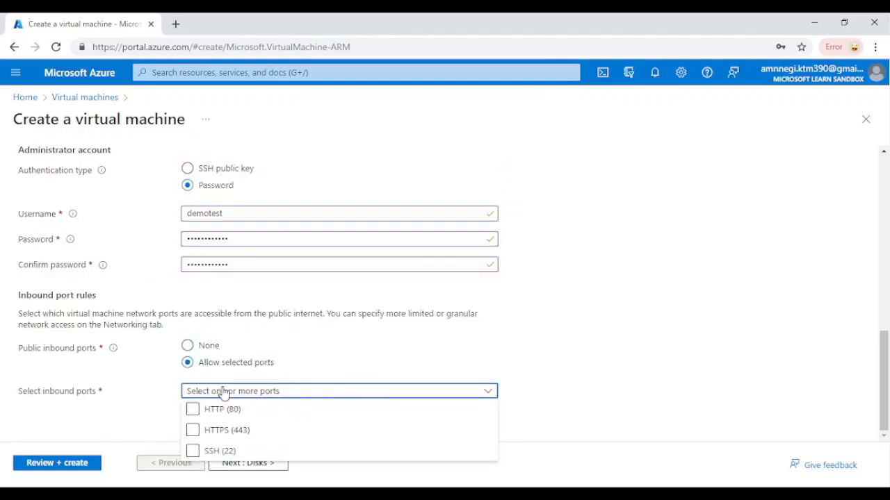
pyautogui.click(228, 451)
pyautogui.scroll(-1, 227, 449)
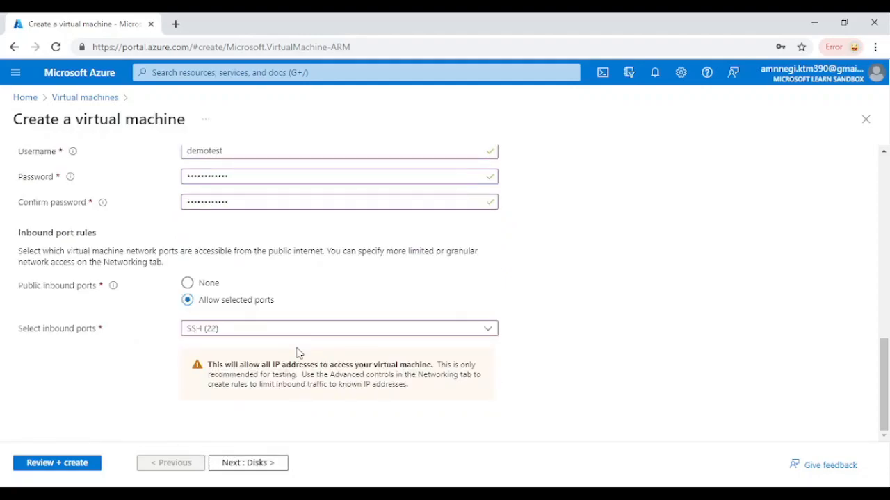
# - Proceed to the disk settings and examine the encryption, OS disk type and data disk options
pyautogui.click(258, 464)
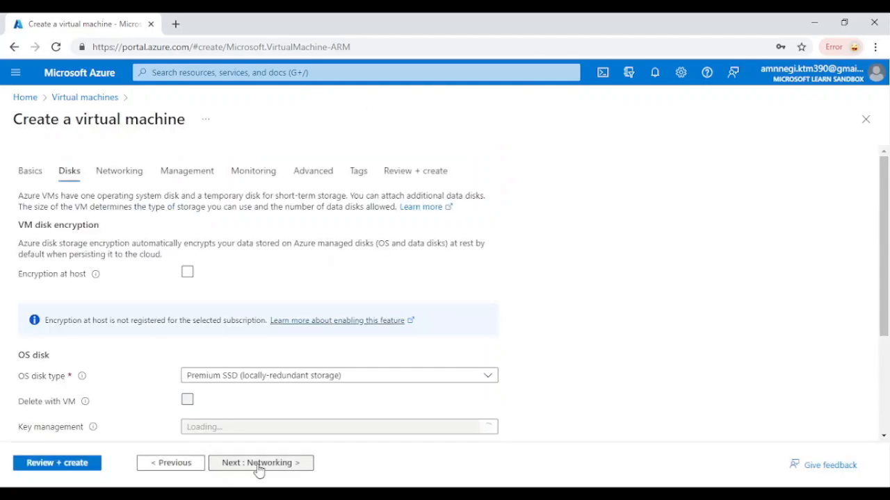
pyautogui.scroll(-1, 310, 352)
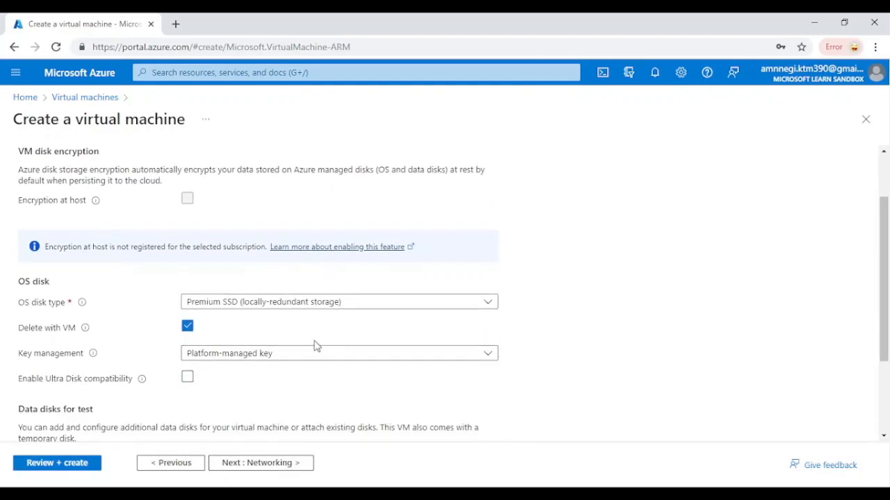
pyautogui.scroll(-2, 313, 345)
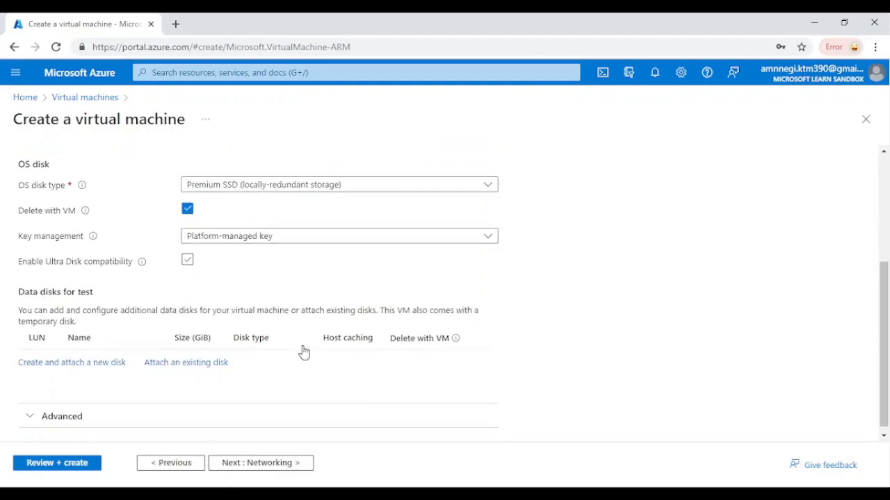
pyautogui.scroll(1, 308, 298)
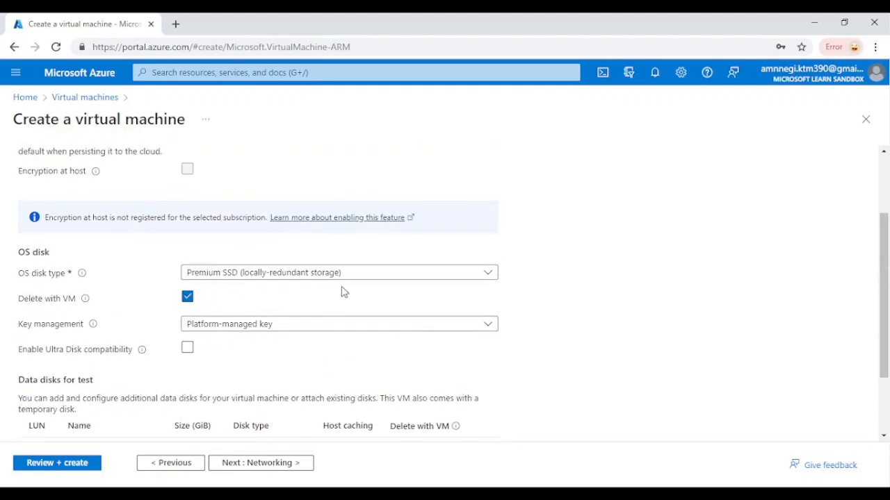
pyautogui.click(388, 275)
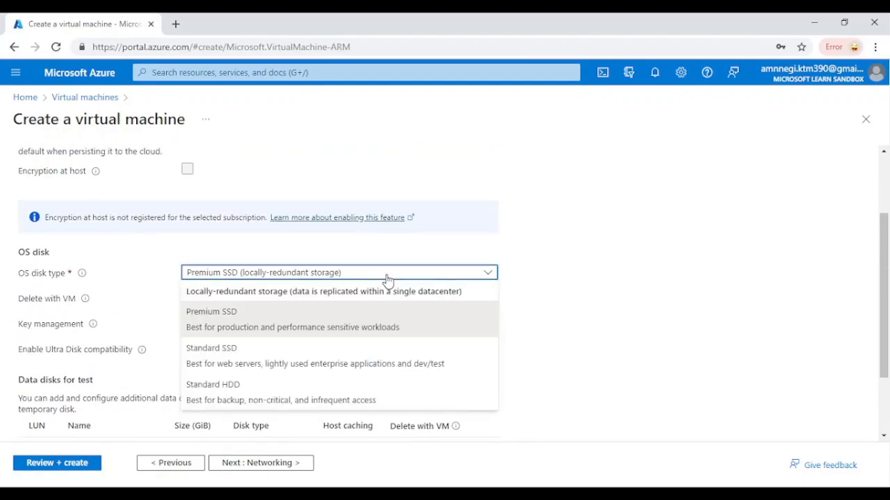
pyautogui.click(426, 283)
pyautogui.scroll(-2, 373, 311)
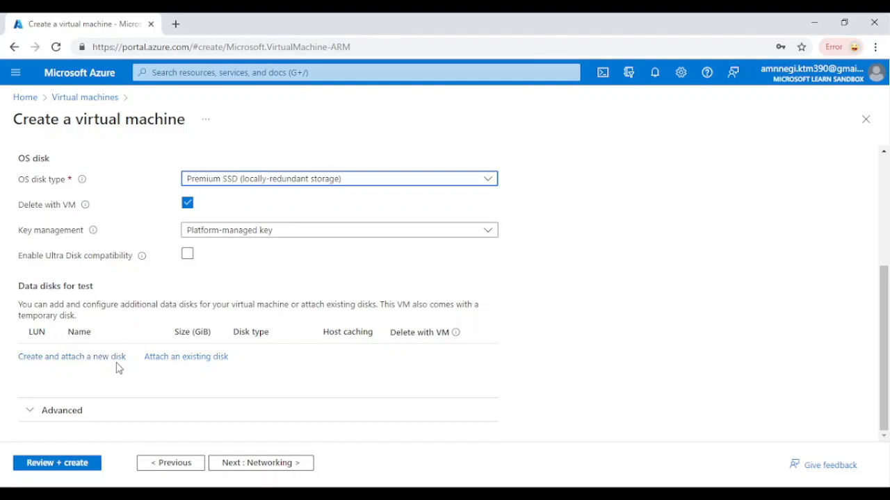
pyautogui.scroll(3, 230, 366)
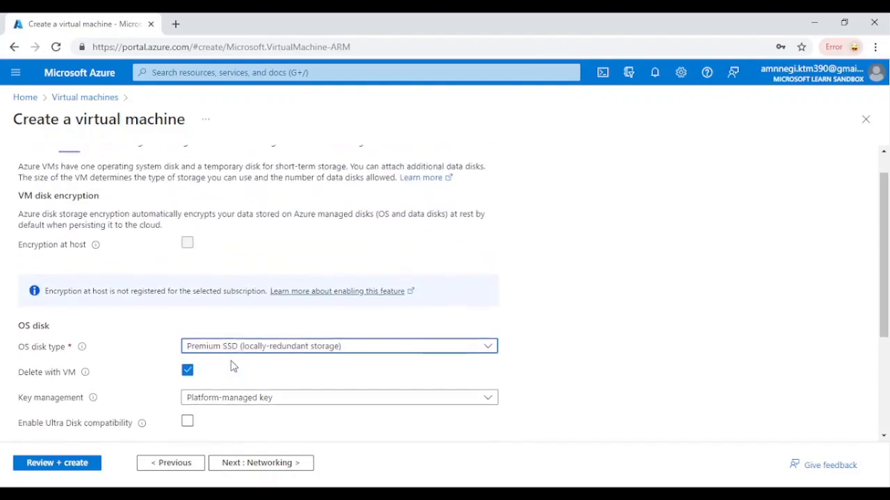
# - Proceed to the networking settings and examine the virtual network choices for the network interface
pyautogui.click(266, 463)
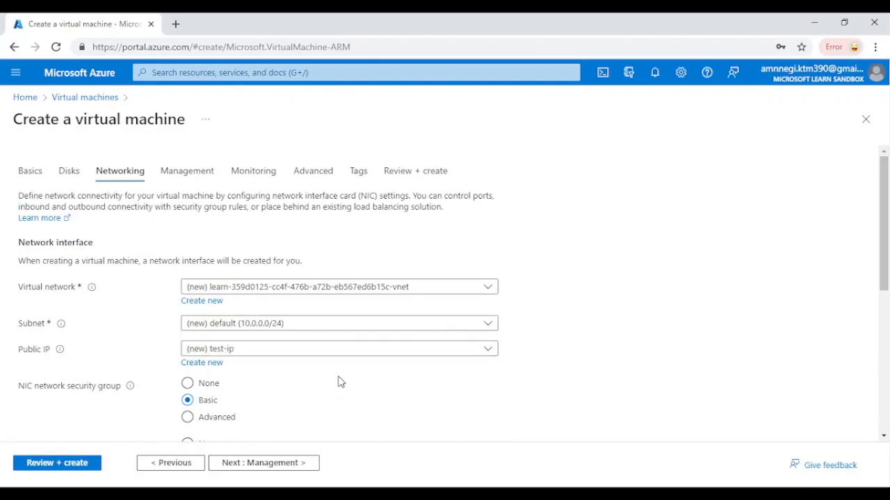
pyautogui.scroll(-1, 349, 375)
pyautogui.scroll(1, 350, 376)
pyautogui.click(283, 293)
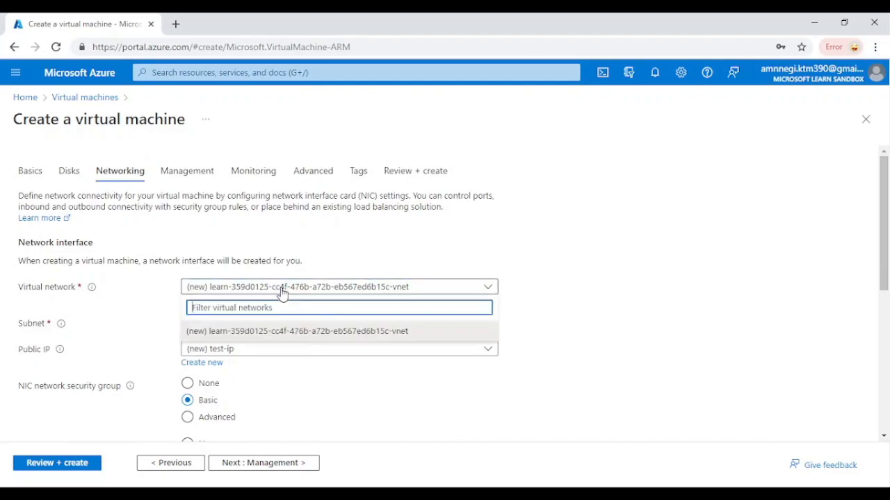
pyautogui.click(282, 293)
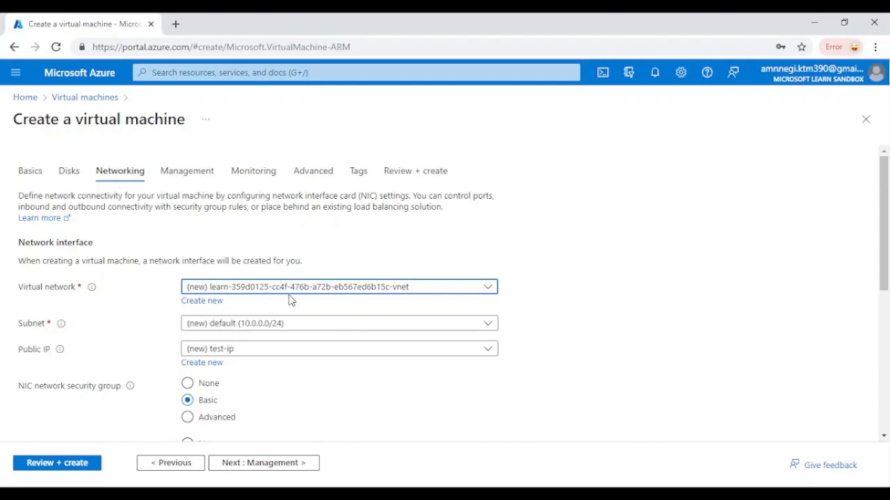
pyautogui.click(289, 294)
pyautogui.click(288, 295)
# - Examine the public IP, network security group, inbound port, accelerated networking and load balancing settings
pyautogui.click(291, 355)
pyautogui.click(291, 355)
pyautogui.click(290, 355)
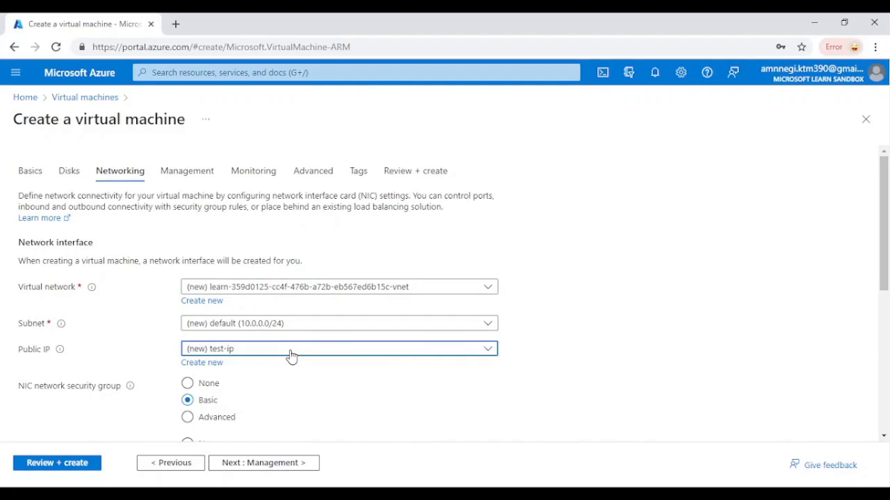
pyautogui.scroll(-4, 239, 375)
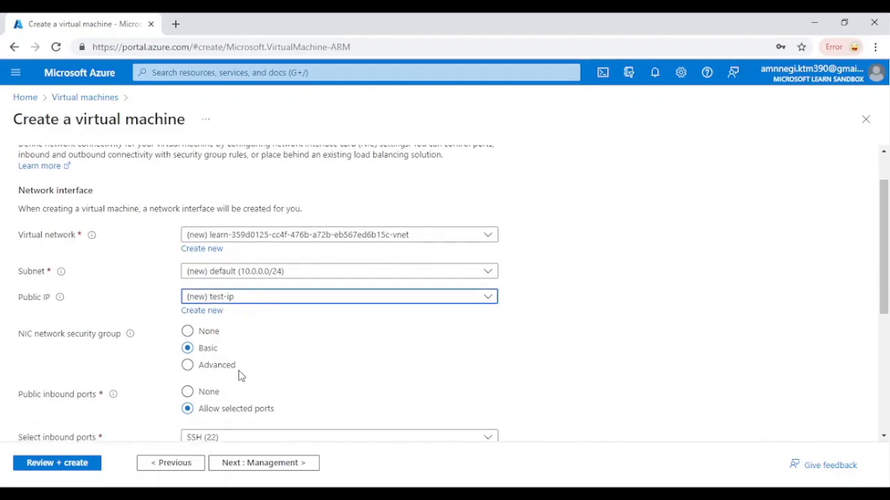
pyautogui.scroll(-3, 238, 375)
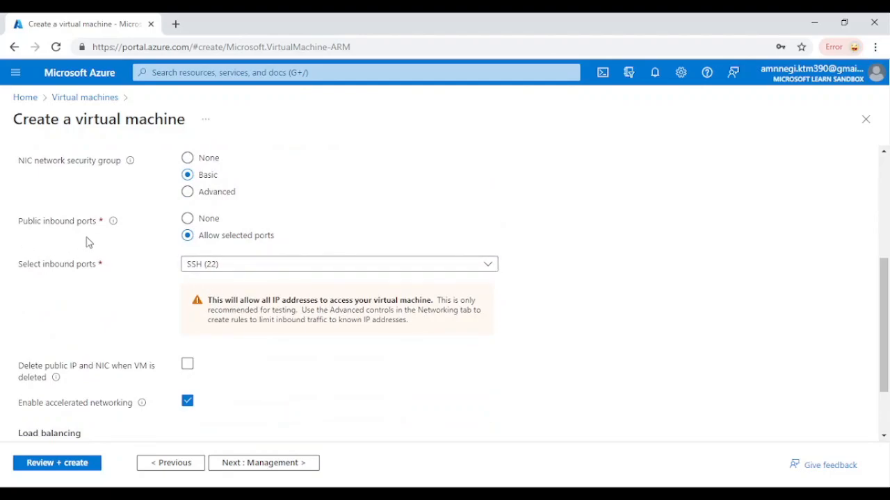
pyautogui.scroll(-1, 215, 242)
pyautogui.scroll(-2, 206, 334)
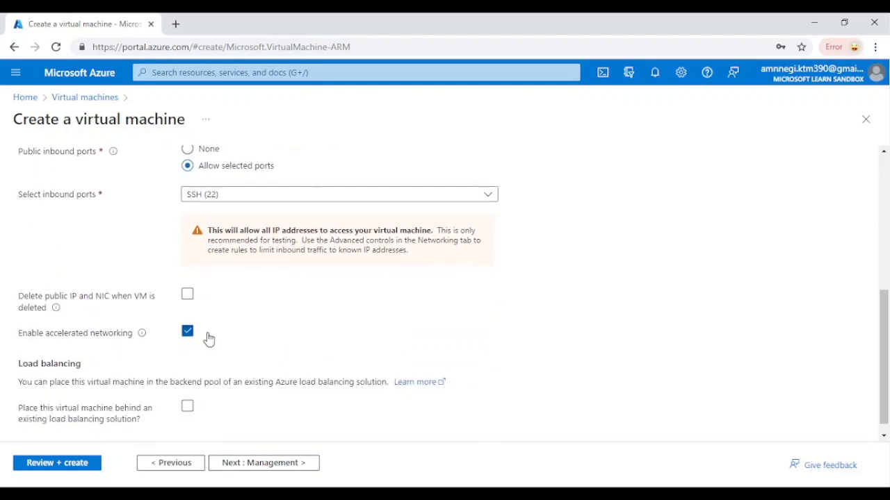
# - Examine the virtual machine's management and advanced options, and open its tag settings
pyautogui.click(255, 464)
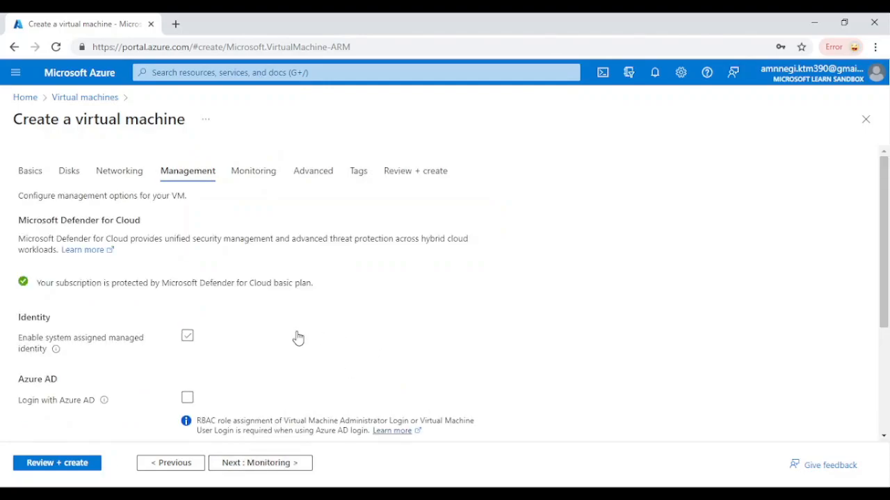
pyautogui.scroll(-4, 273, 345)
pyautogui.scroll(4, 276, 346)
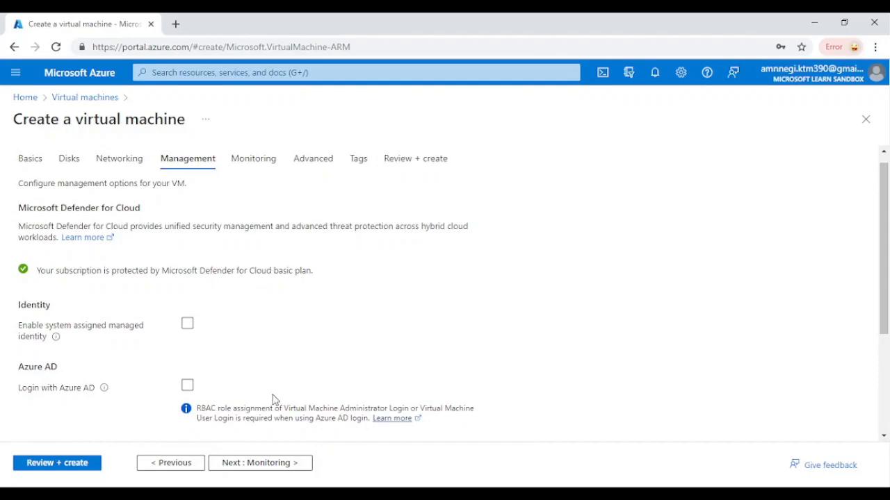
pyautogui.scroll(-4, 264, 364)
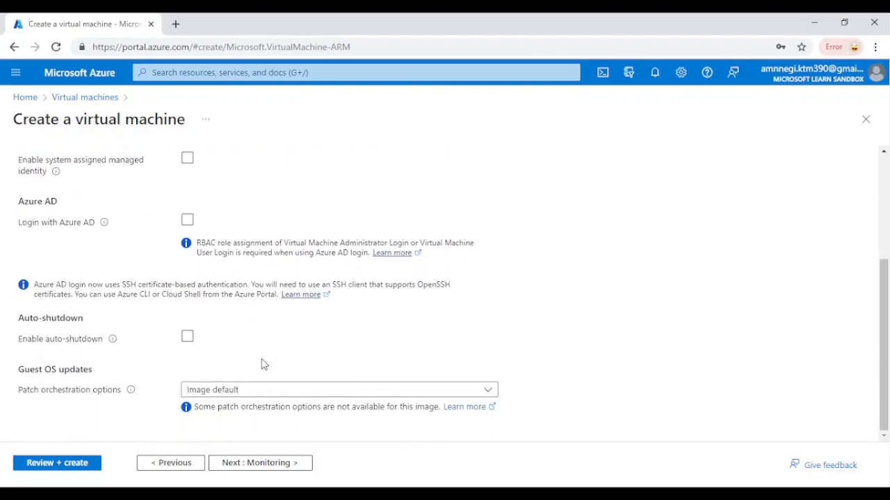
pyautogui.scroll(4, 264, 364)
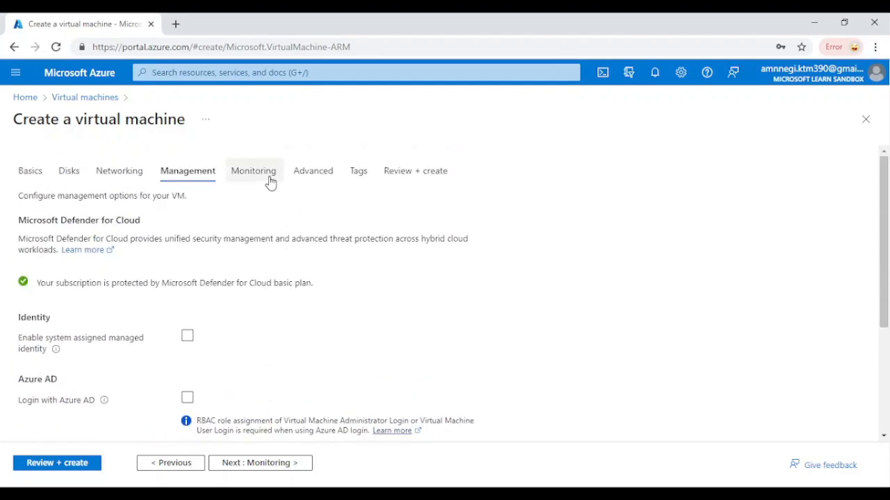
pyautogui.click(335, 185)
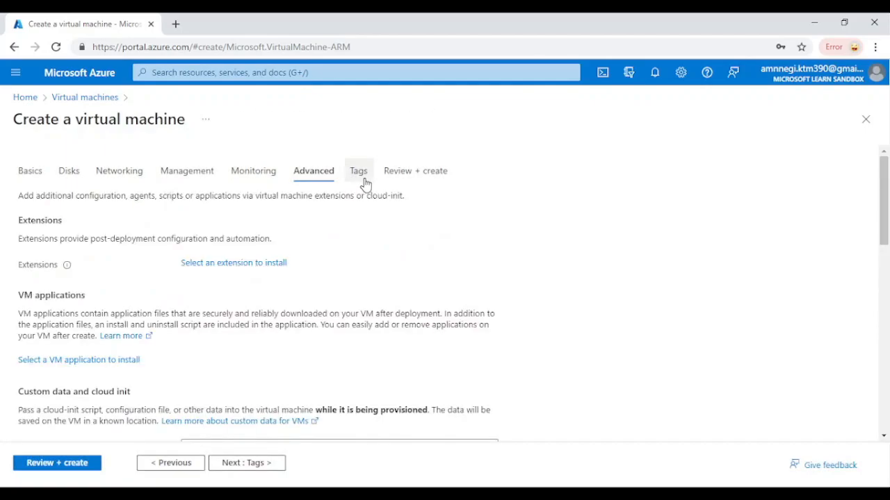
pyautogui.click(360, 174)
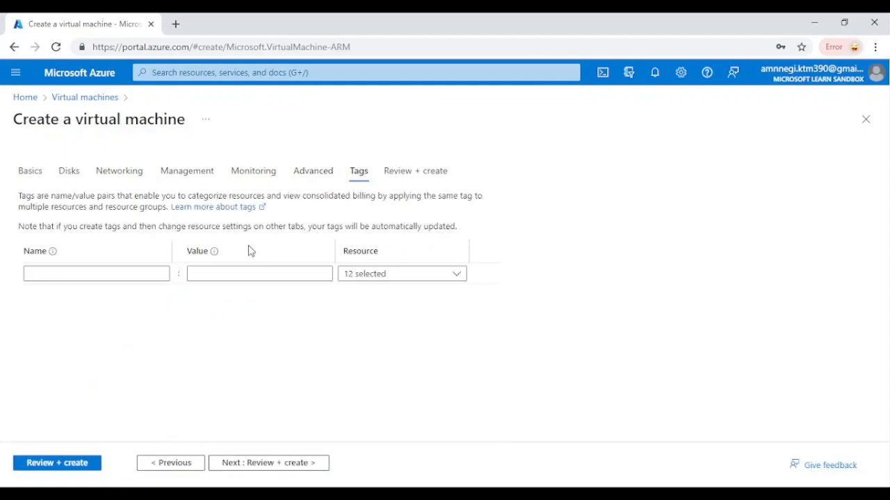
# - Check the tag name suggestions without adding a tag, review the configuration summary and create the virtual machine
pyautogui.click(146, 277)
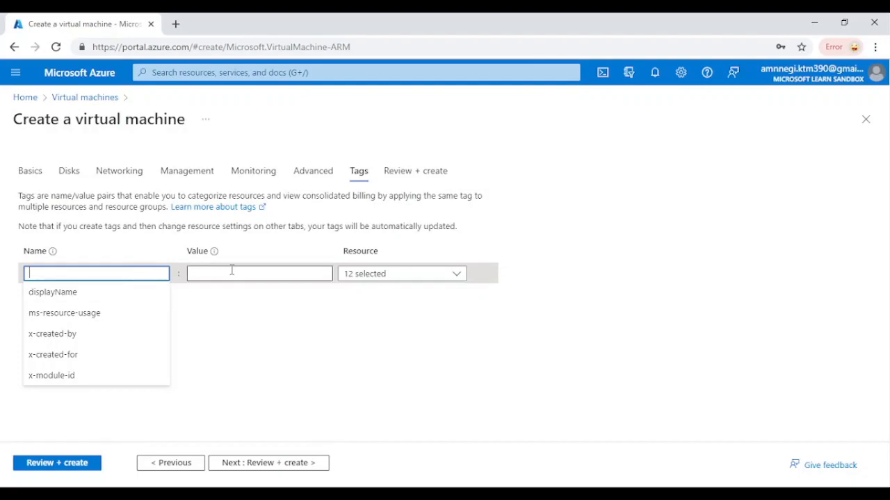
pyautogui.click(229, 312)
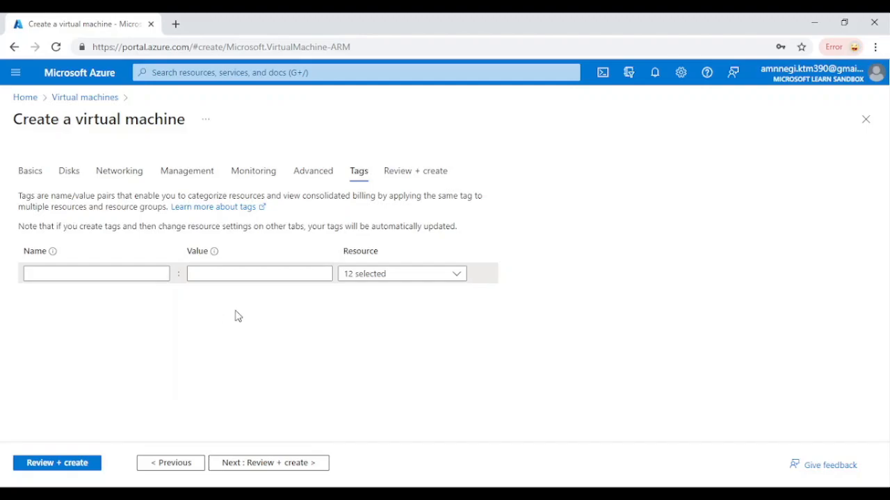
pyautogui.click(434, 179)
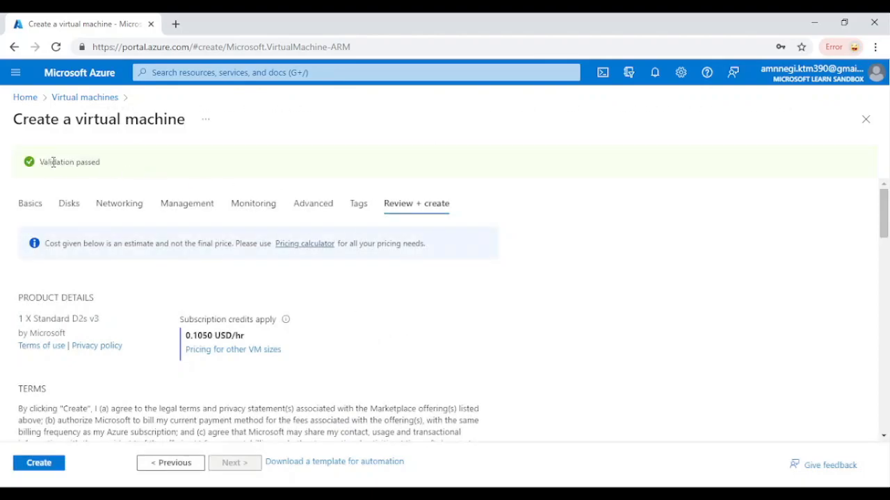
pyautogui.moveTo(41, 169); pyautogui.dragTo(102, 164)
pyautogui.click(116, 171)
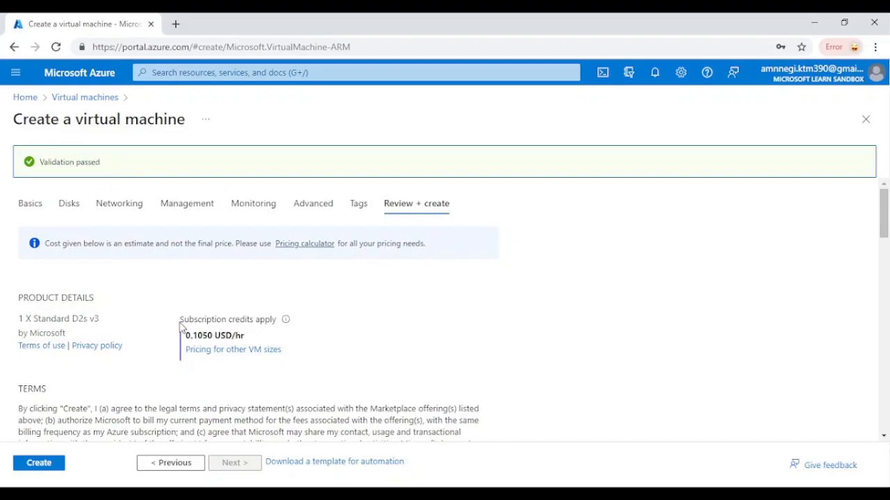
pyautogui.click(46, 463)
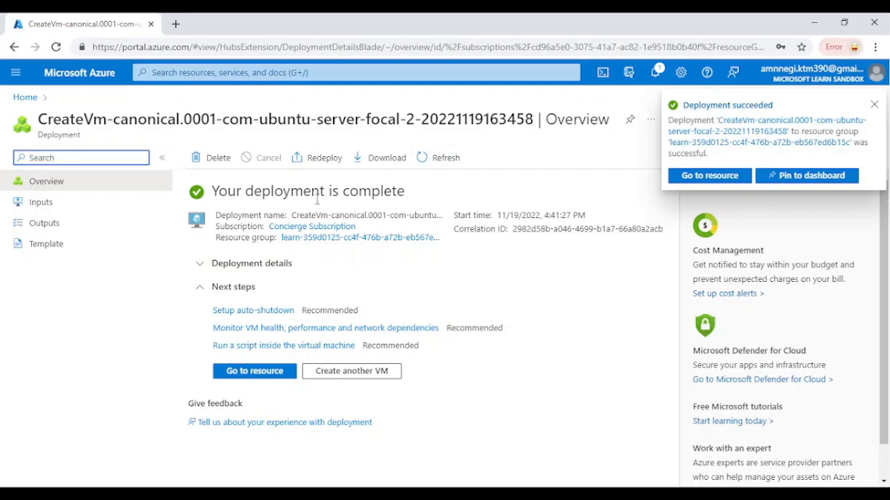
# - Open the deployed virtual machine's resource page and copy its public IP address
pyautogui.click(268, 374)
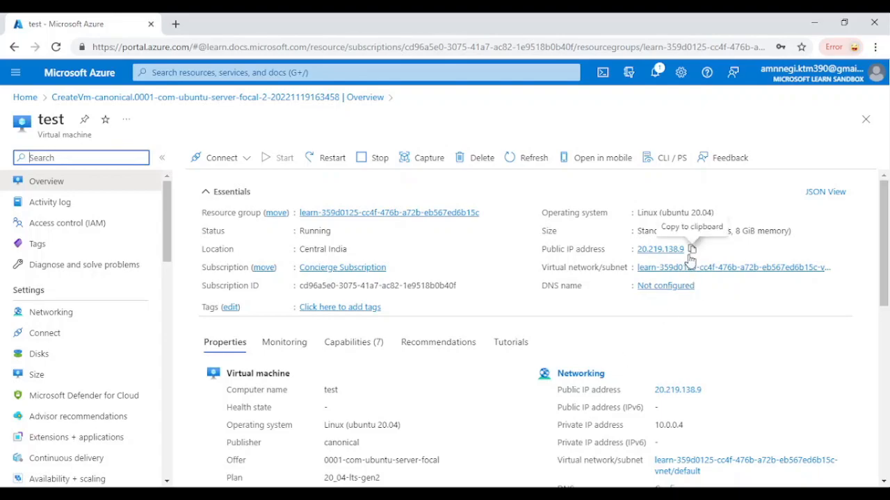
pyautogui.click(692, 252)
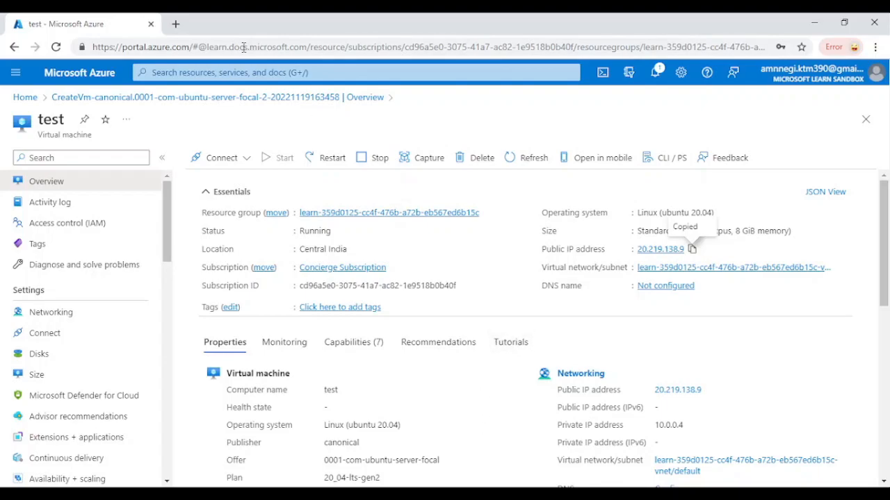
pyautogui.click(174, 24)
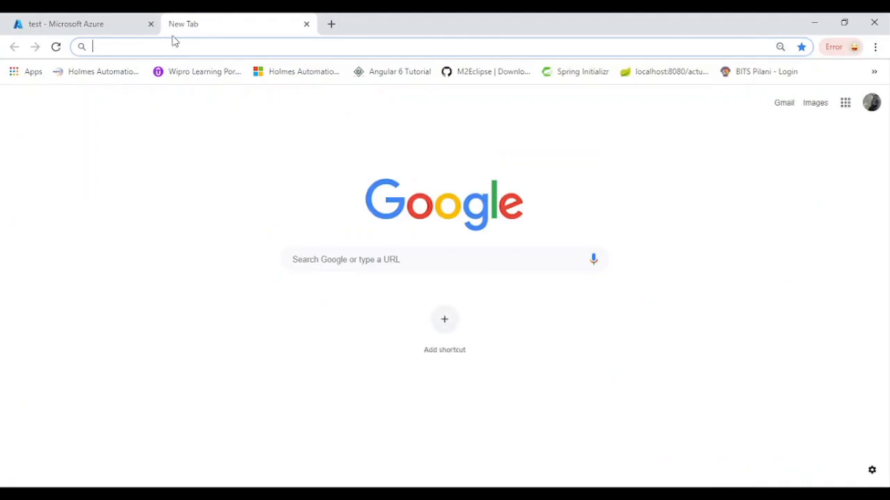
pyautogui.click(307, 24)
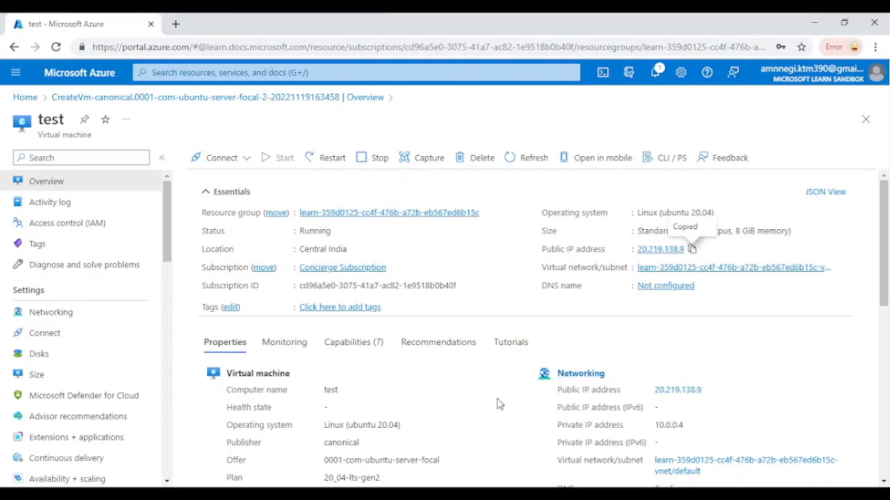
pyautogui.click(361, 498)
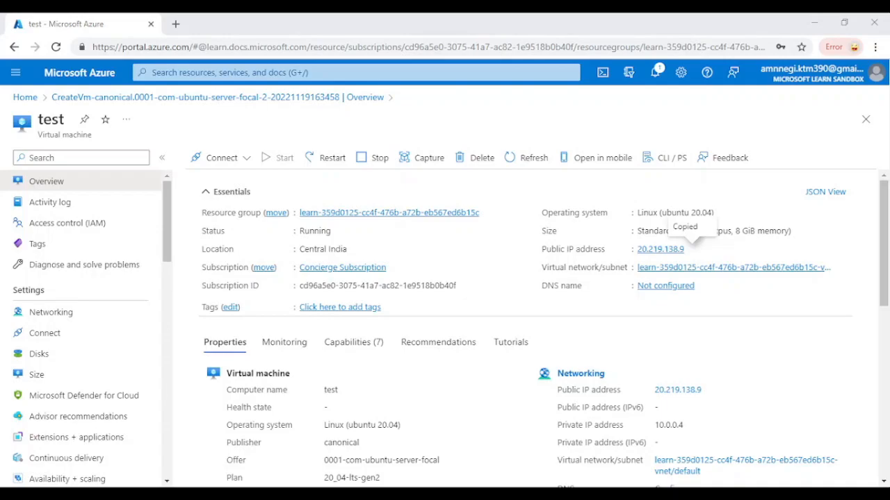
# - Start a Cloud Shell Bash session and run ssh without arguments to list its usage options
pyautogui.click(604, 76)
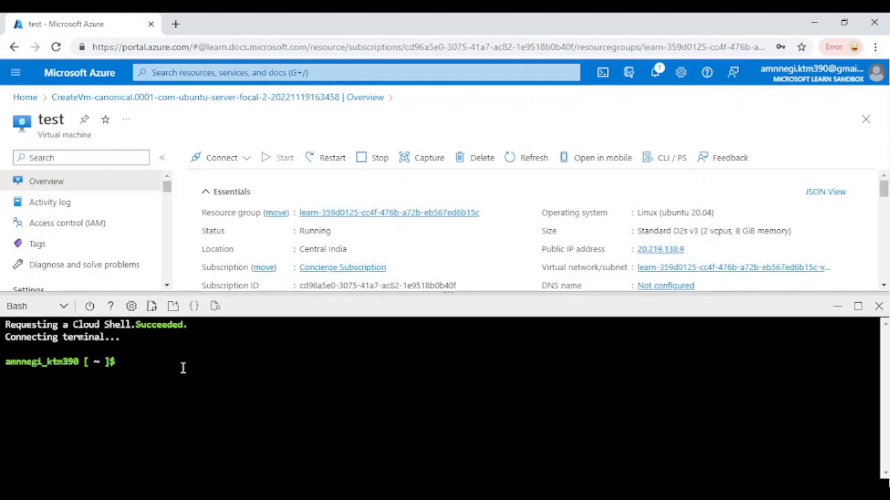
pyautogui.write('ssh')
pyautogui.press('Return')
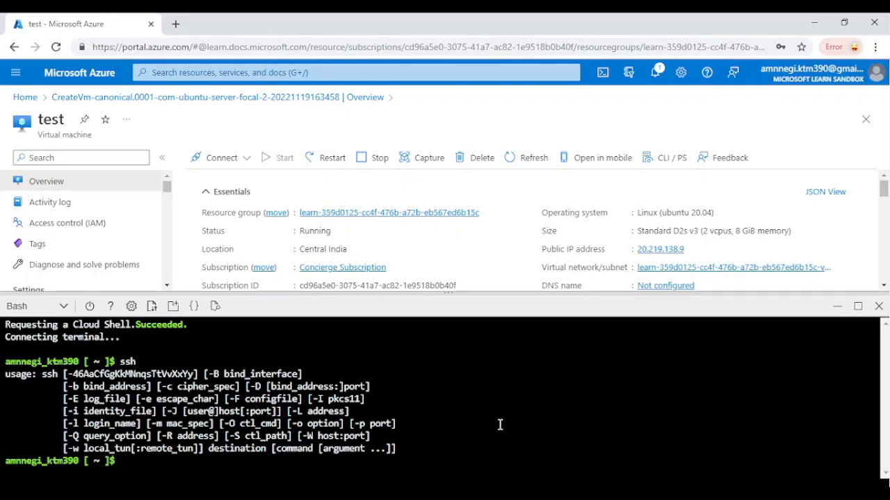
pyautogui.write('ssh demotest@')
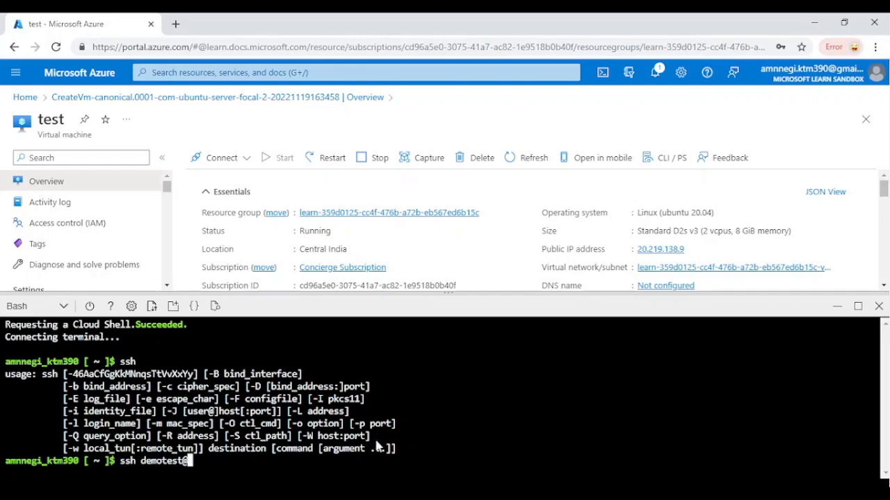
pyautogui.hotkey('ctrl', 'v')
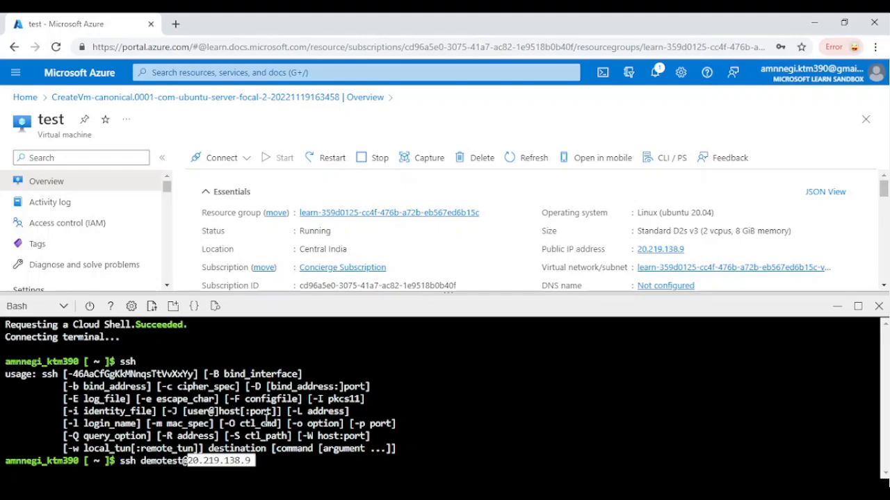
pyautogui.press('Return')
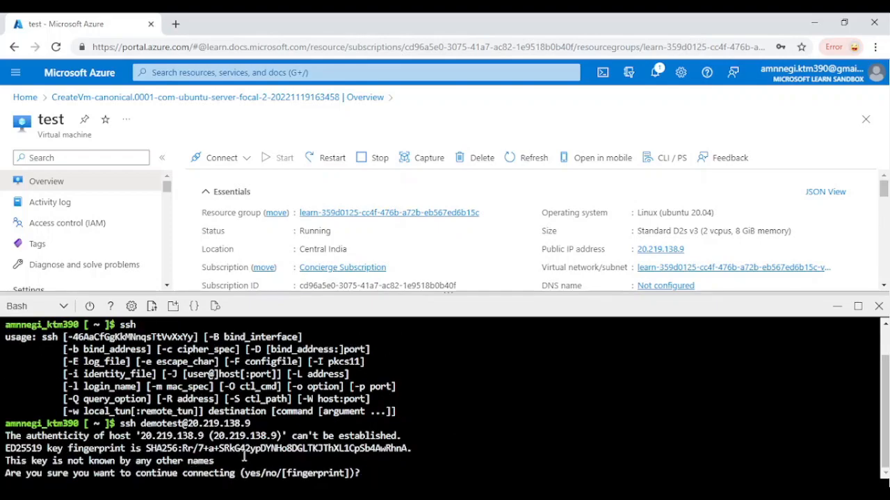
# - Accept the host key with yes and enter the account password to log in to the virtual machine
pyautogui.write('yes')
pyautogui.press('Return')
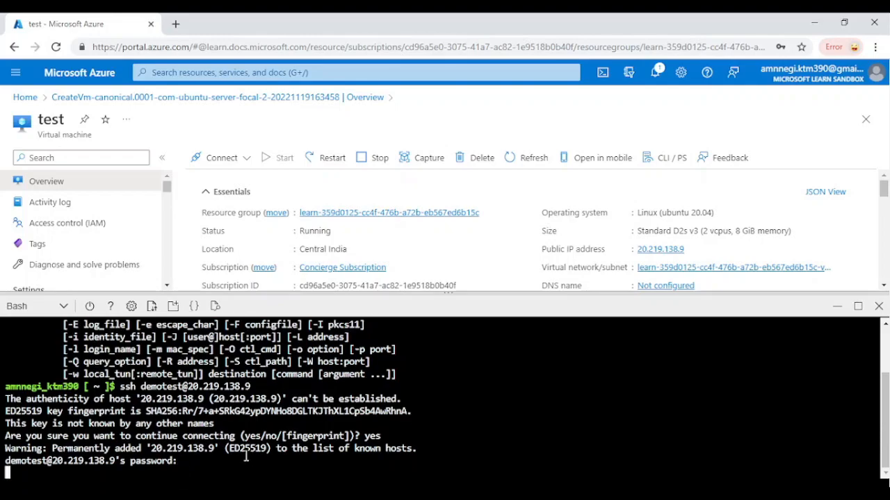
pyautogui.press('Return')
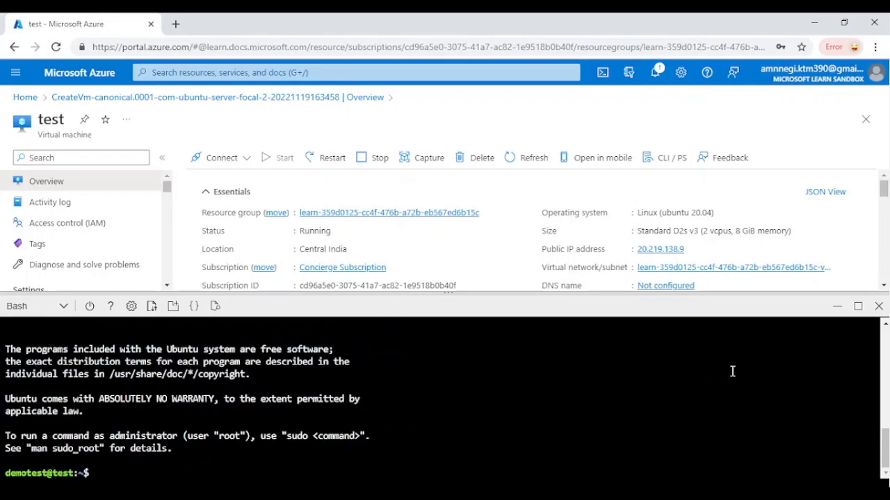
# - Maximize the Cloud Shell and switch to the root user with sudo su
pyautogui.click(858, 307)
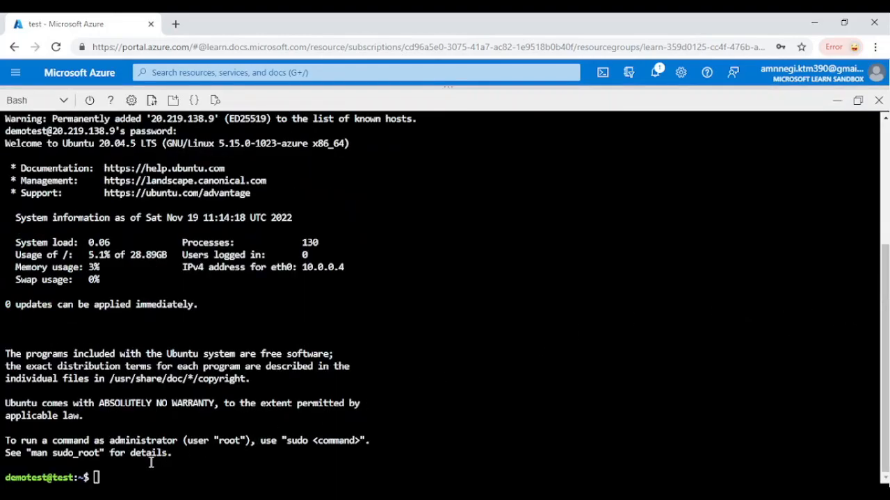
pyautogui.write('sudo su')
pyautogui.press('Return')
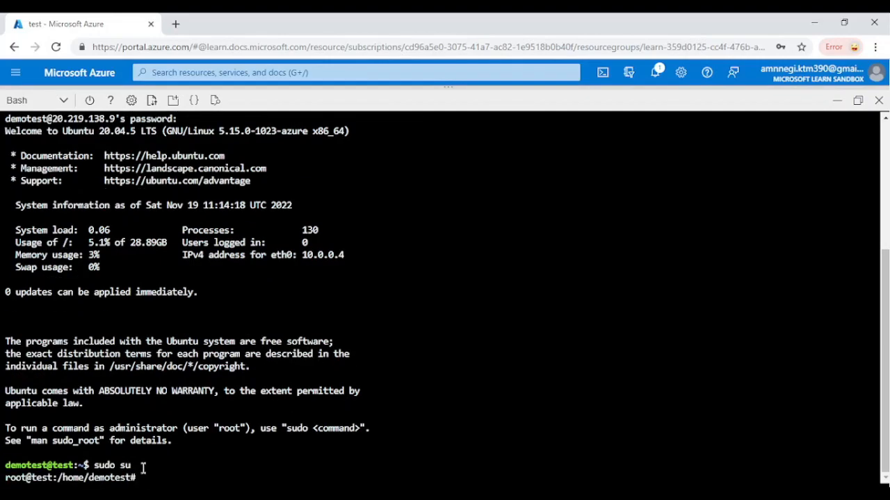
# - Display the operating system details with cat /etc/os-release and close the Cloud Shell
pyautogui.write('cat /etc/os')
pyautogui.press('Tab')
pyautogui.press('Return')
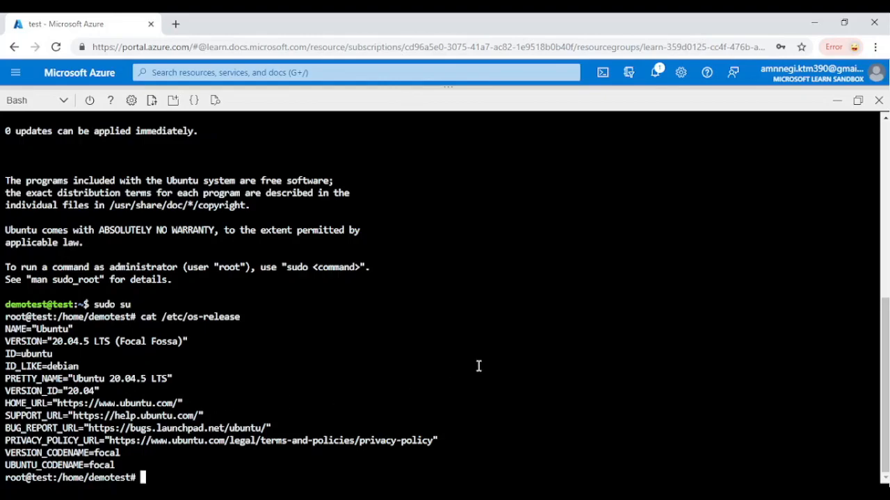
pyautogui.click(880, 103)
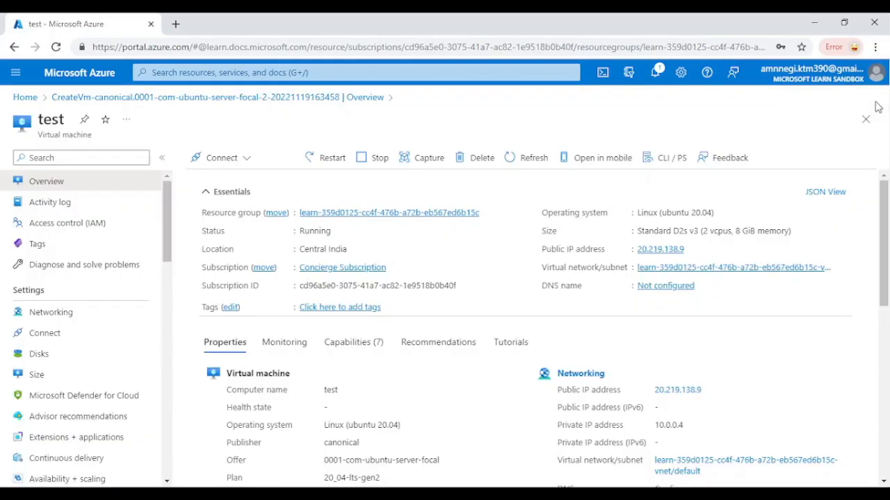